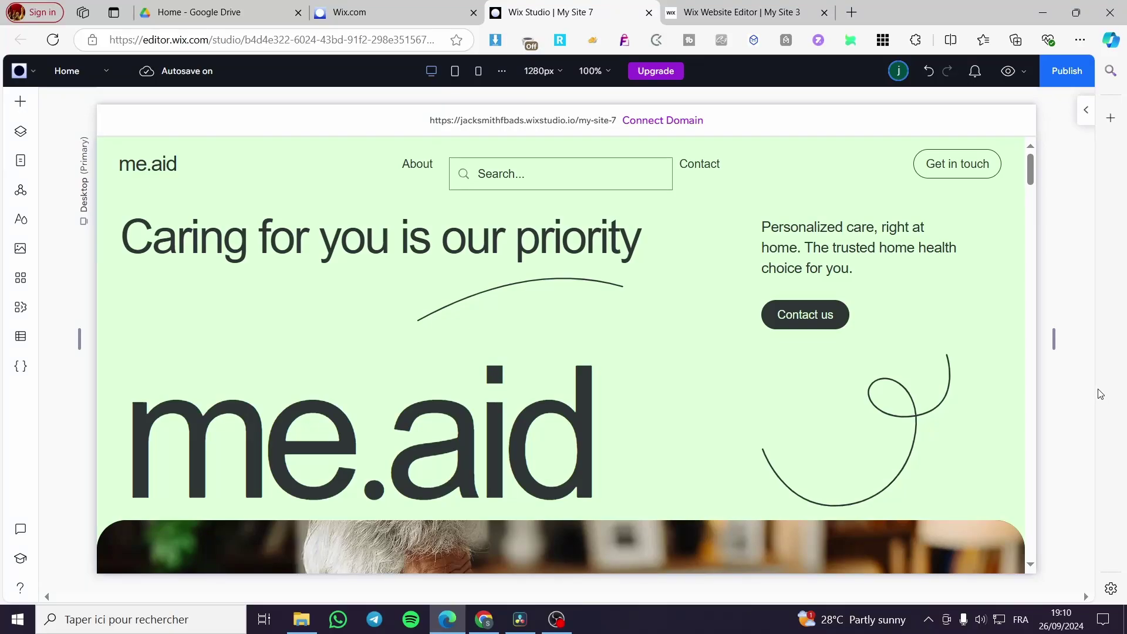
Scroll the Home page down to the boundary above 'What our patients are saying'
scroll(1006, 388, "down", 3)
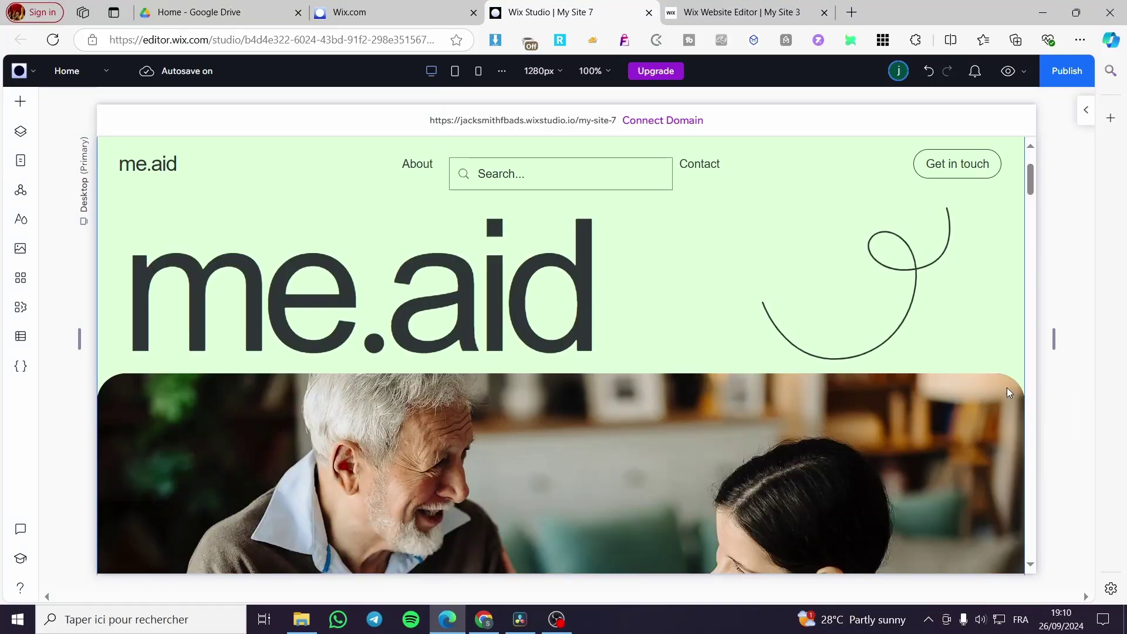
scroll(970, 440, "down", 1)
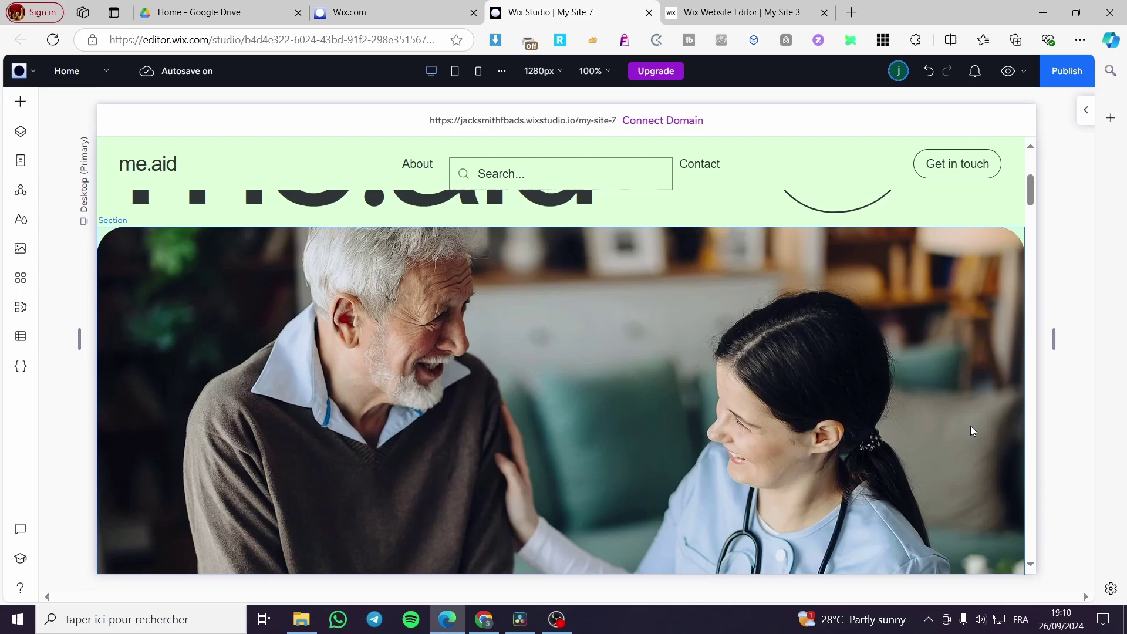
scroll(960, 426, "up", 4)
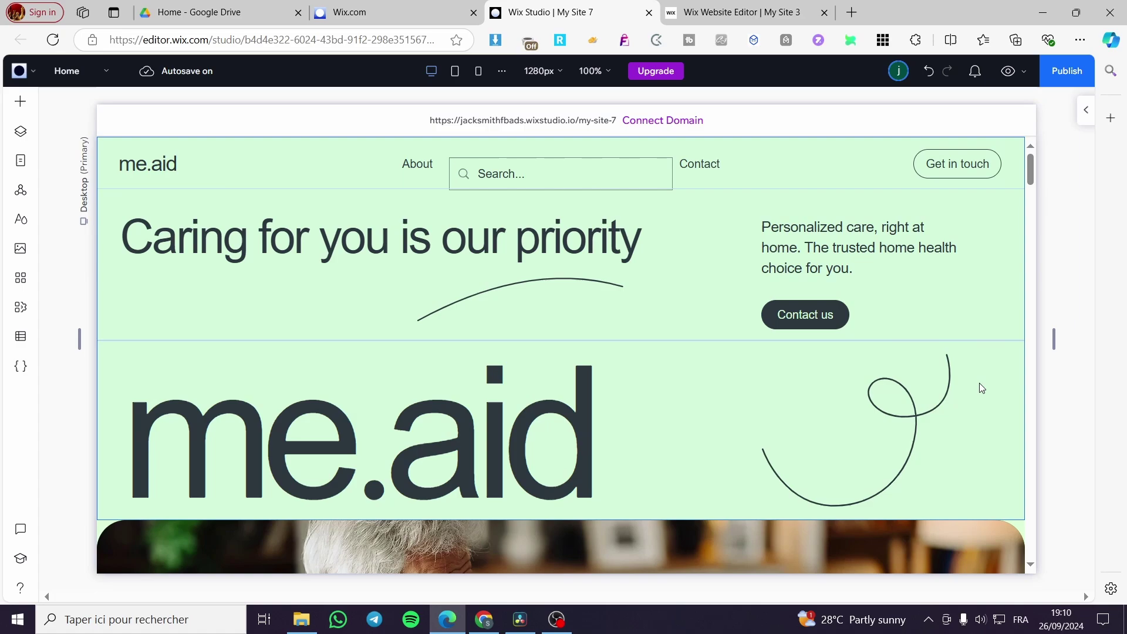
scroll(967, 388, "down", 5)
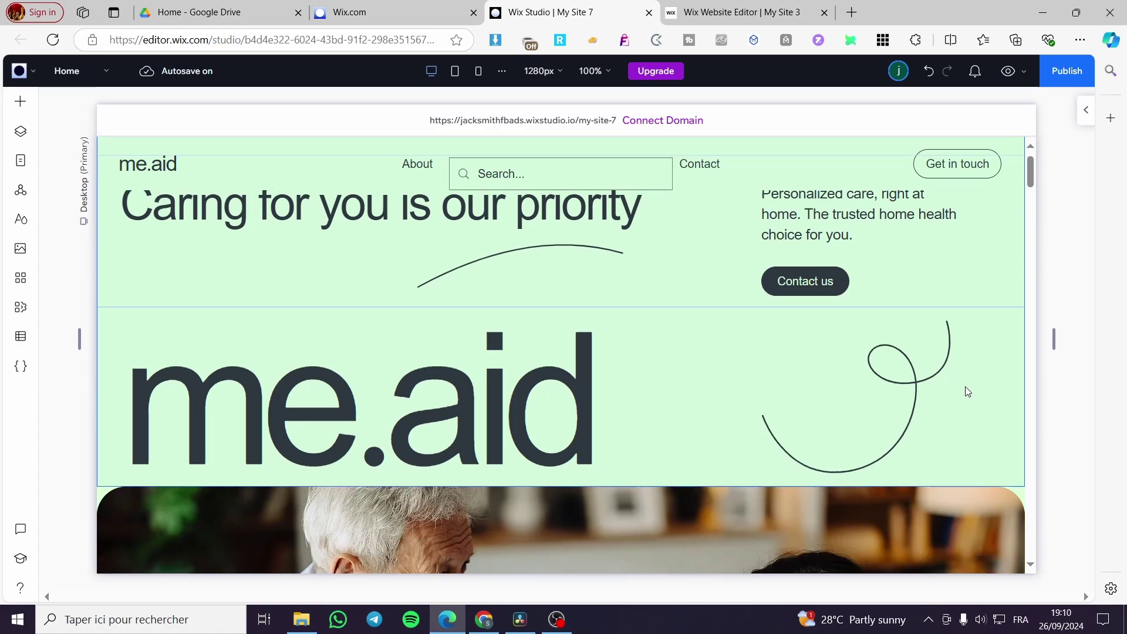
scroll(959, 384, "down", 5)
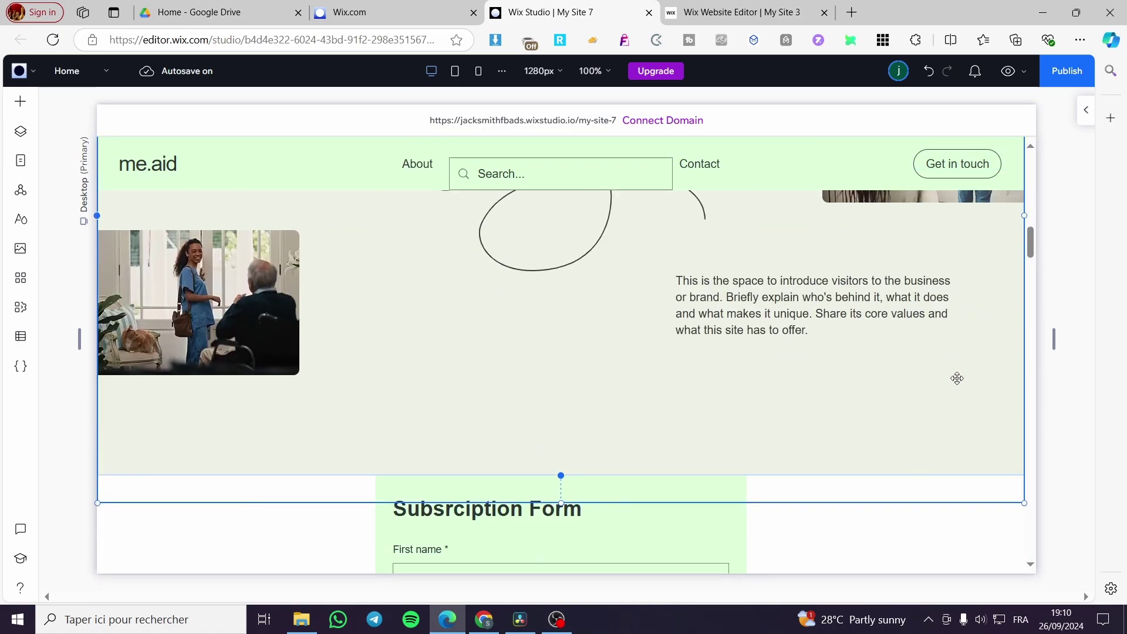
scroll(843, 370, "up", 8)
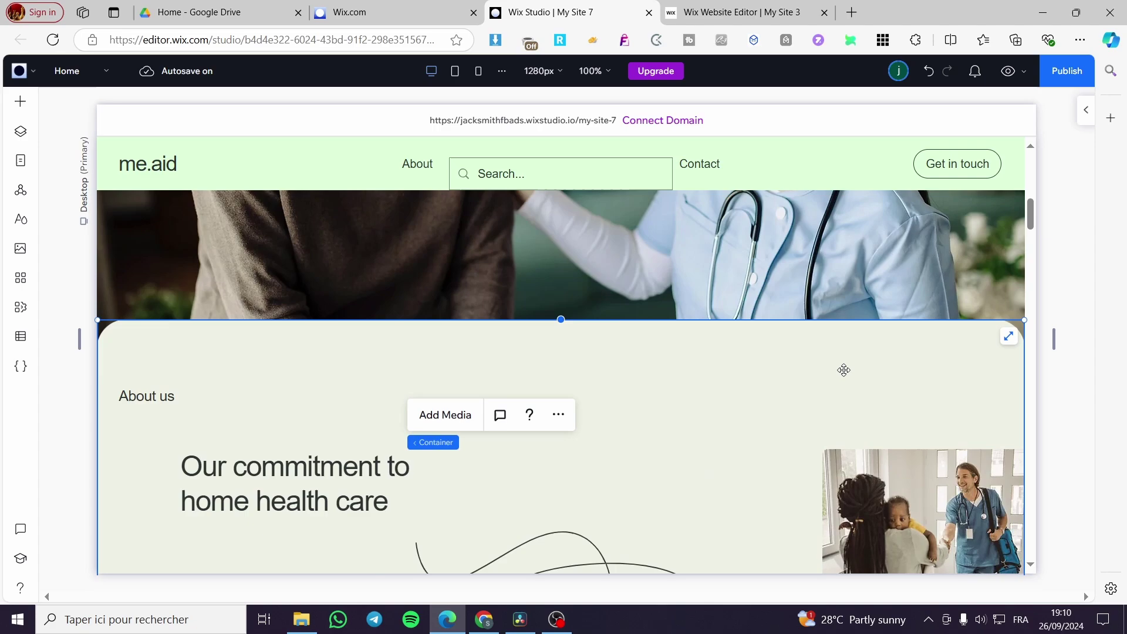
scroll(964, 384, "down", 1)
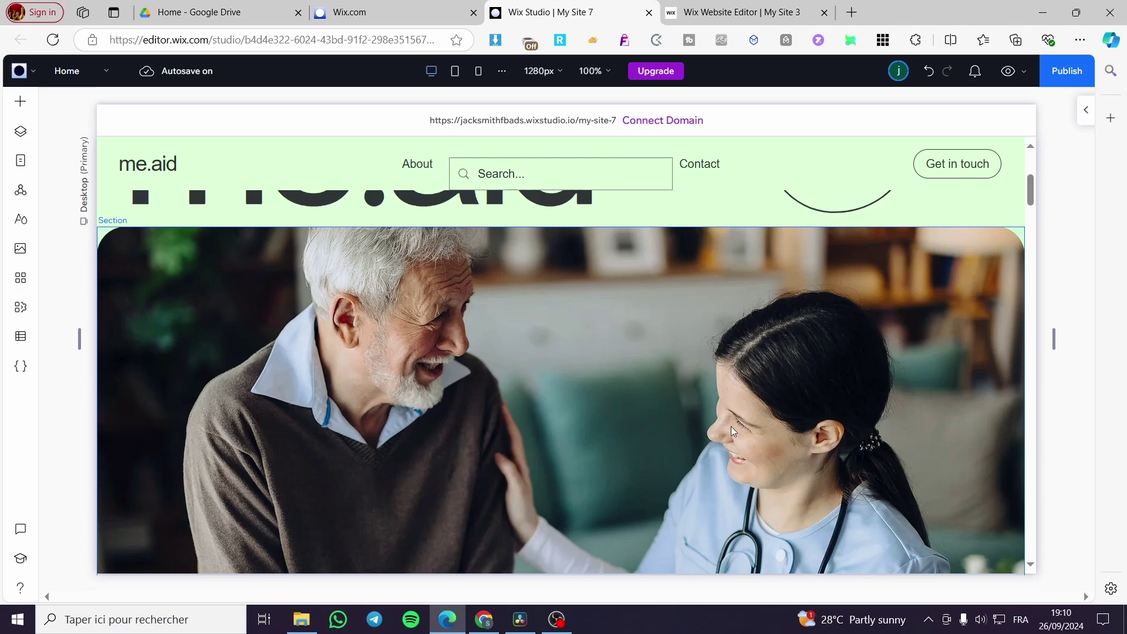
scroll(734, 432, "down", 3)
scroll(739, 464, "up", 3)
scroll(447, 441, "up", 3)
scroll(673, 446, "down", 5)
left_click(674, 402)
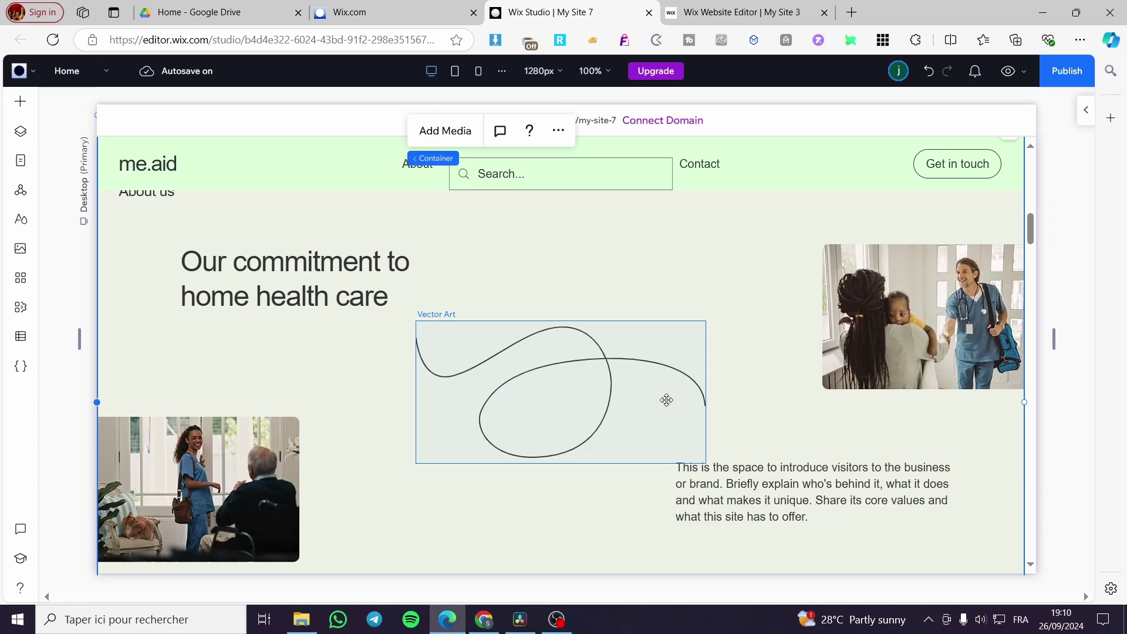
scroll(667, 400, "down", 15)
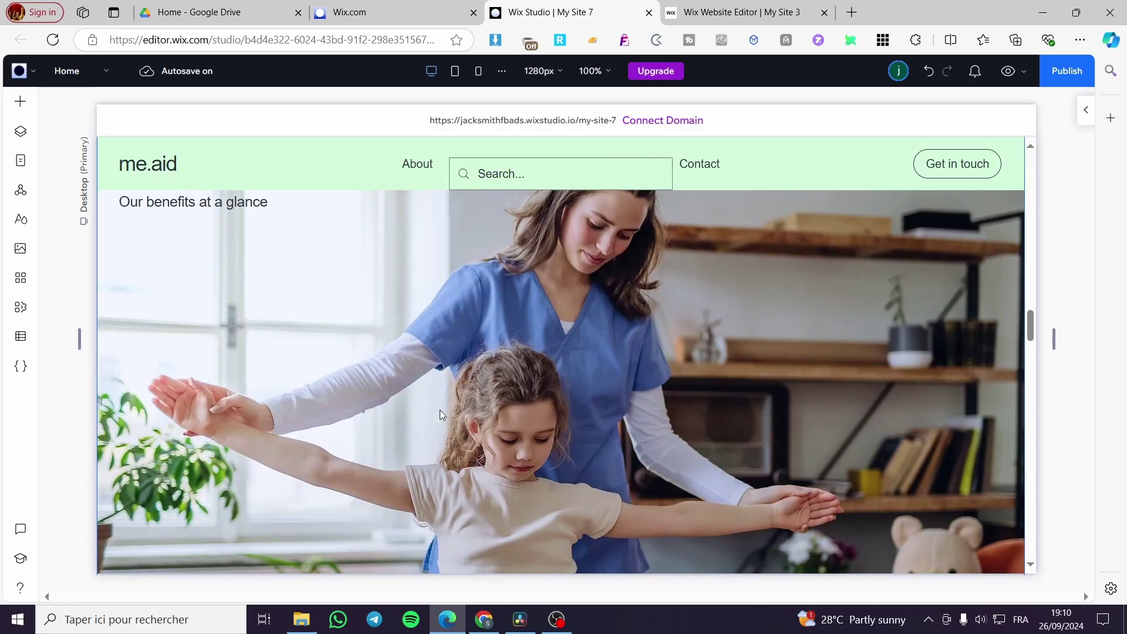
scroll(722, 415, "down", 10)
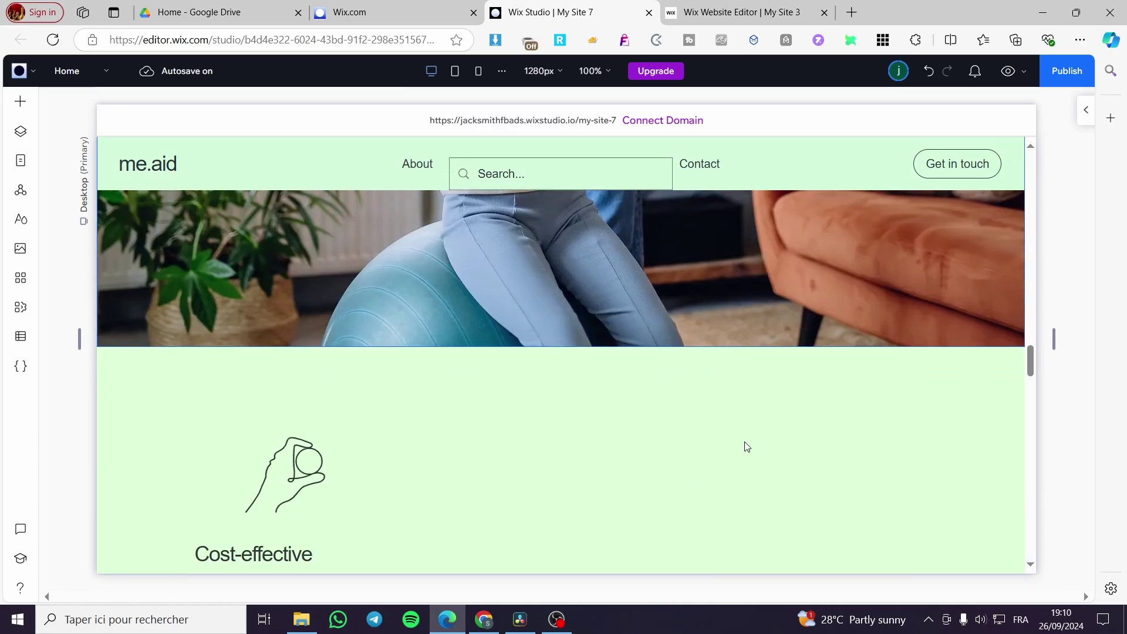
scroll(744, 437, "down", 10)
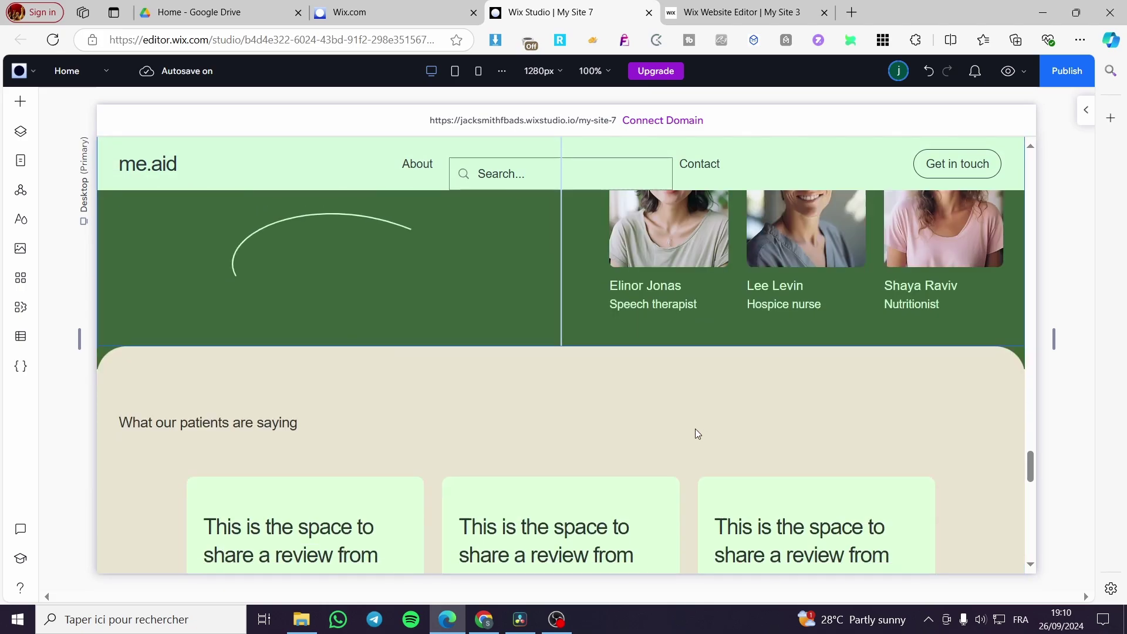
Insert an empty section above the patient reviews and add an image to it
mouse_move(567, 345)
left_click(566, 348)
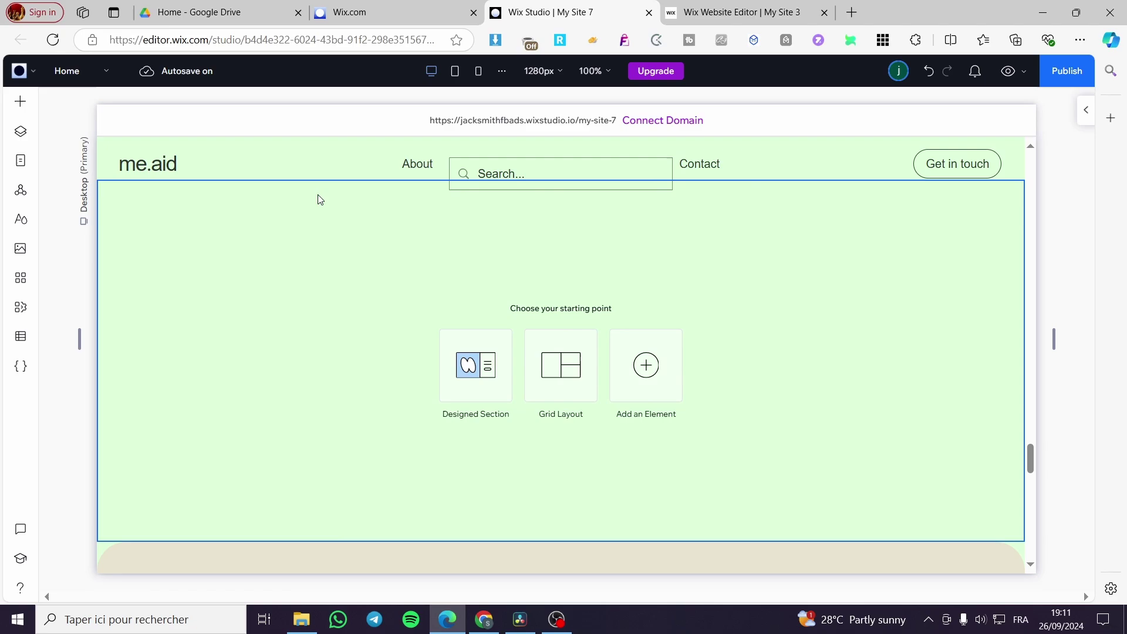
left_click(20, 103)
left_click(175, 218)
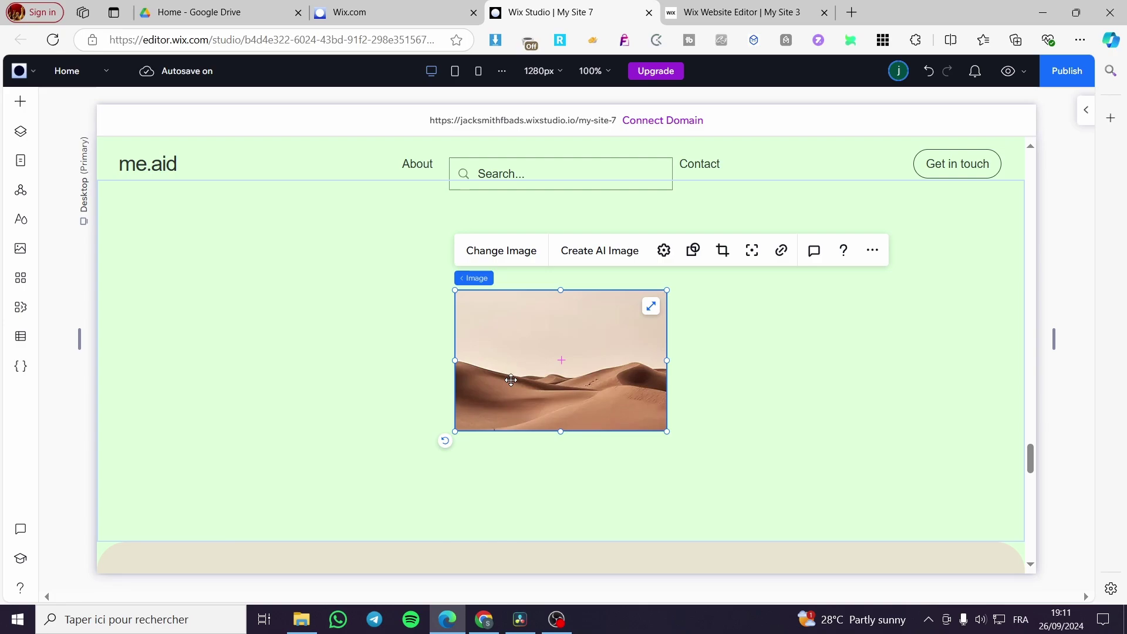
Stretch the desert image to fill the section's full width and height, then apply the crop
left_click_drag(508, 378, 150, 267)
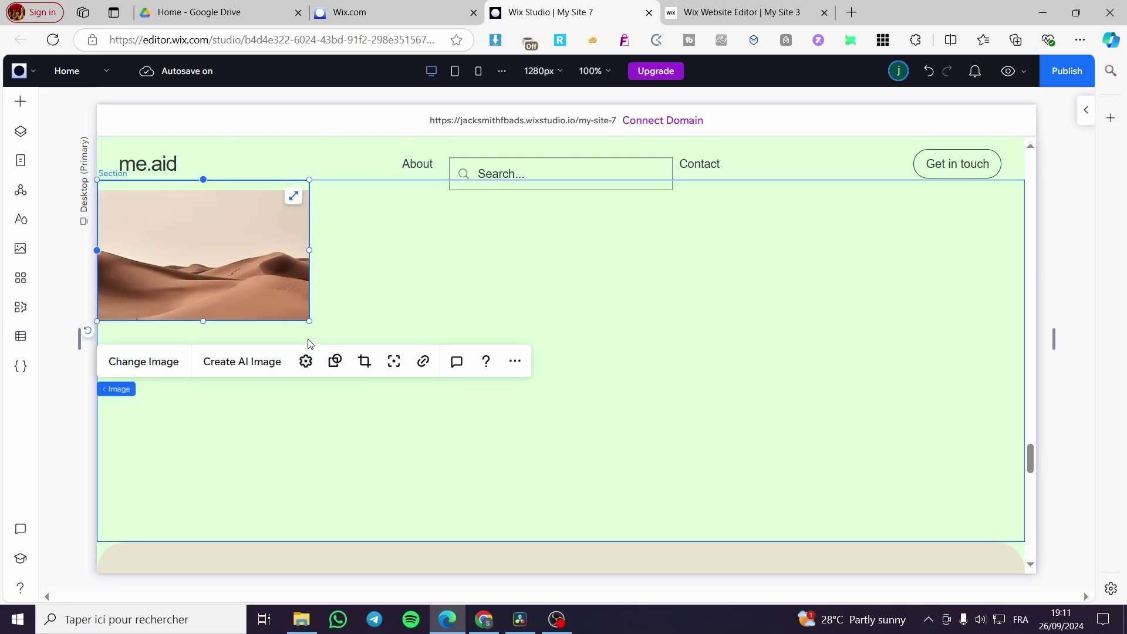
left_click_drag(310, 250, 1024, 287)
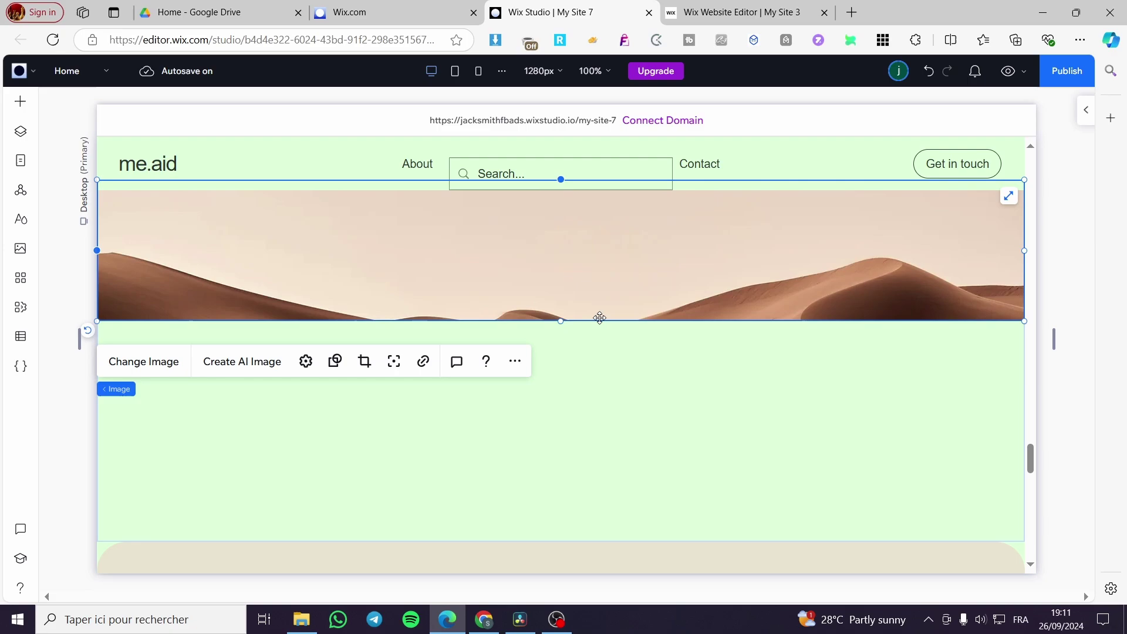
left_click_drag(562, 321, 548, 541)
double_click(544, 393)
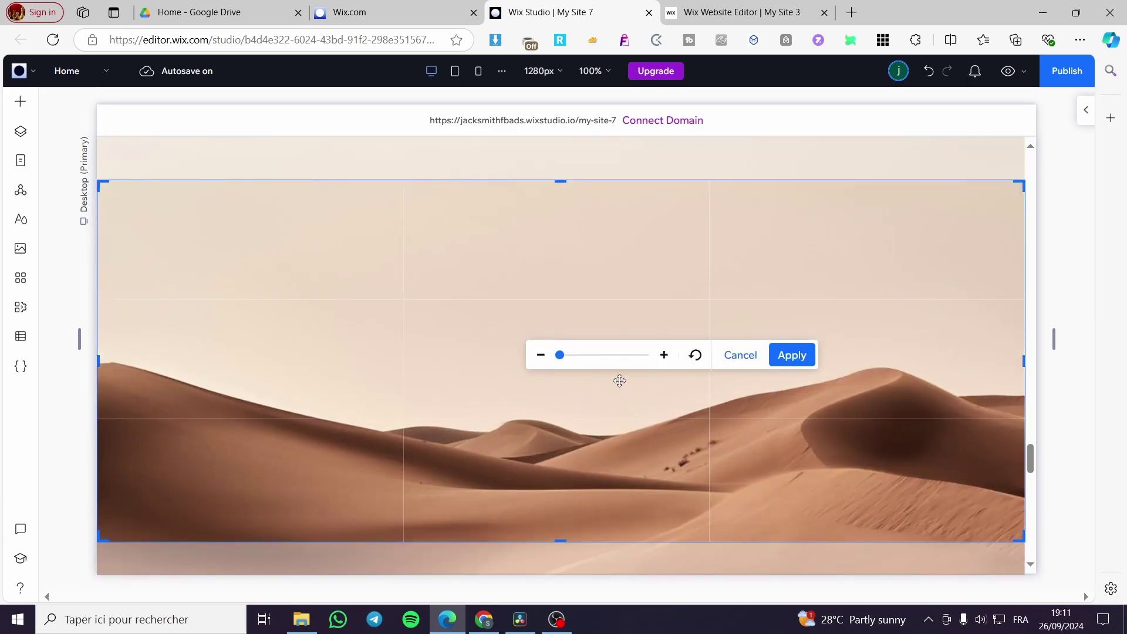
left_click_drag(571, 360, 585, 366)
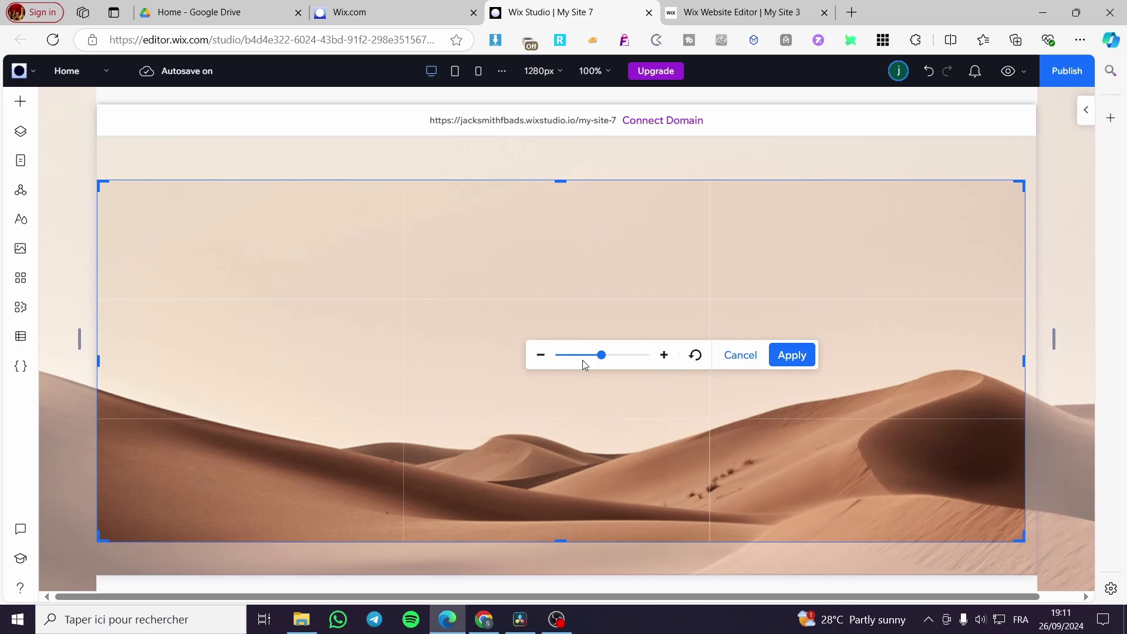
left_click(543, 359)
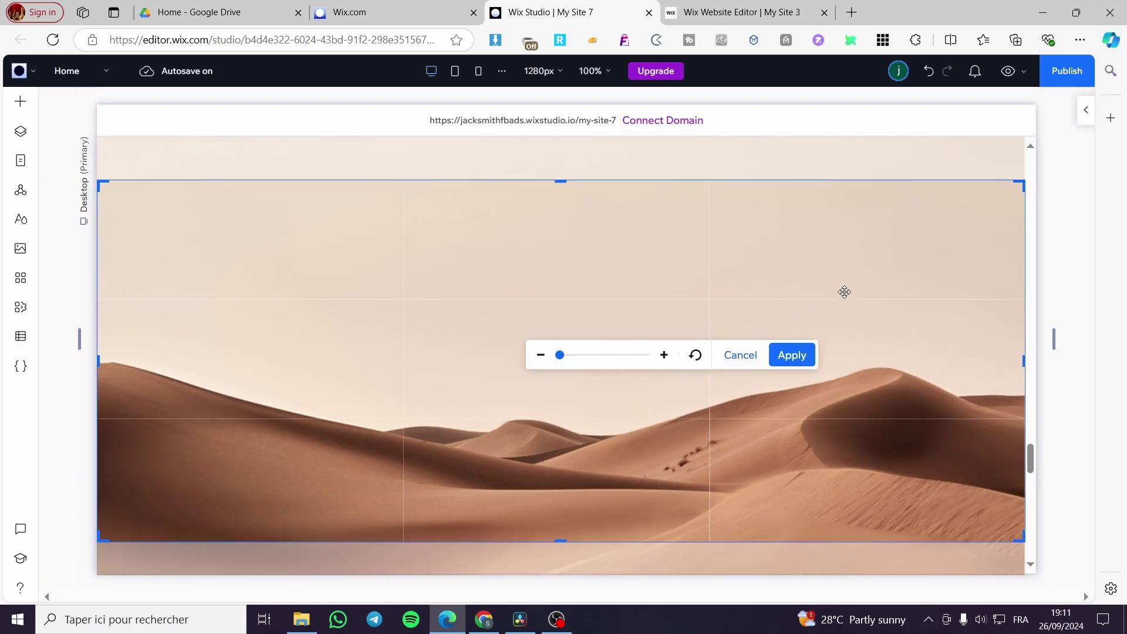
left_click(792, 356)
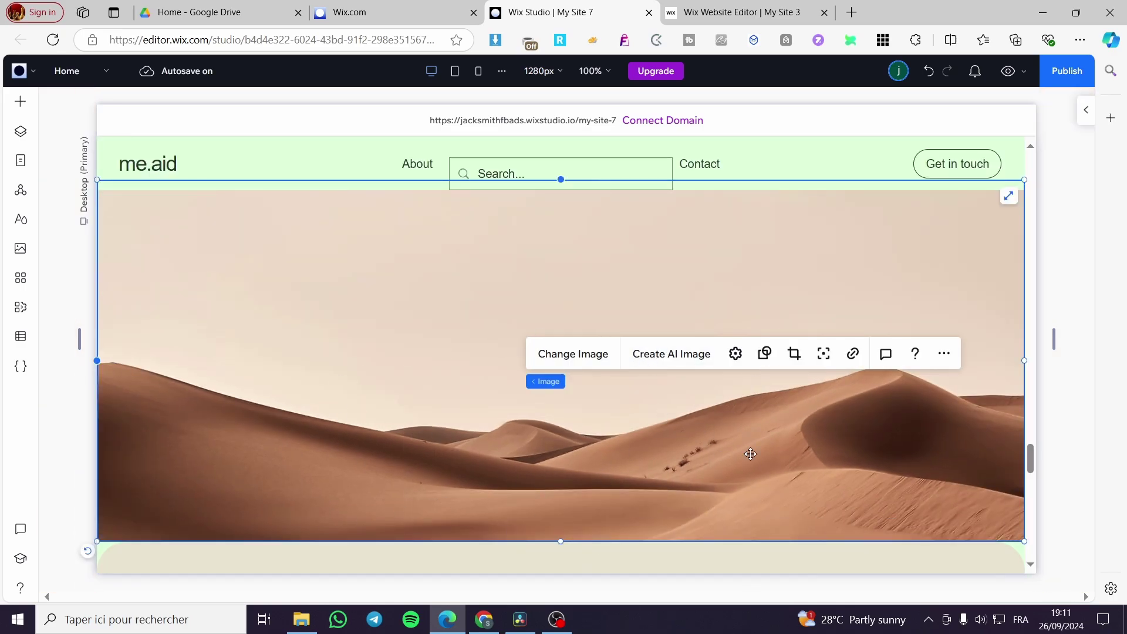
Swap the desert image for the busy cafe interior photo from Media from Wix
left_click(910, 474)
left_click(631, 359)
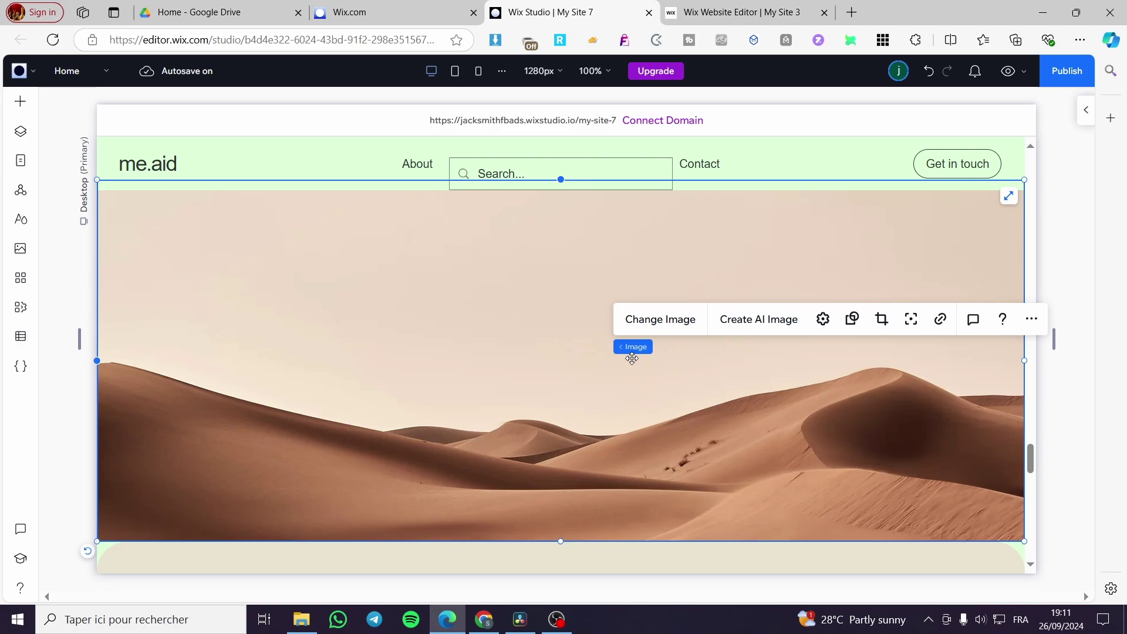
left_click(660, 323)
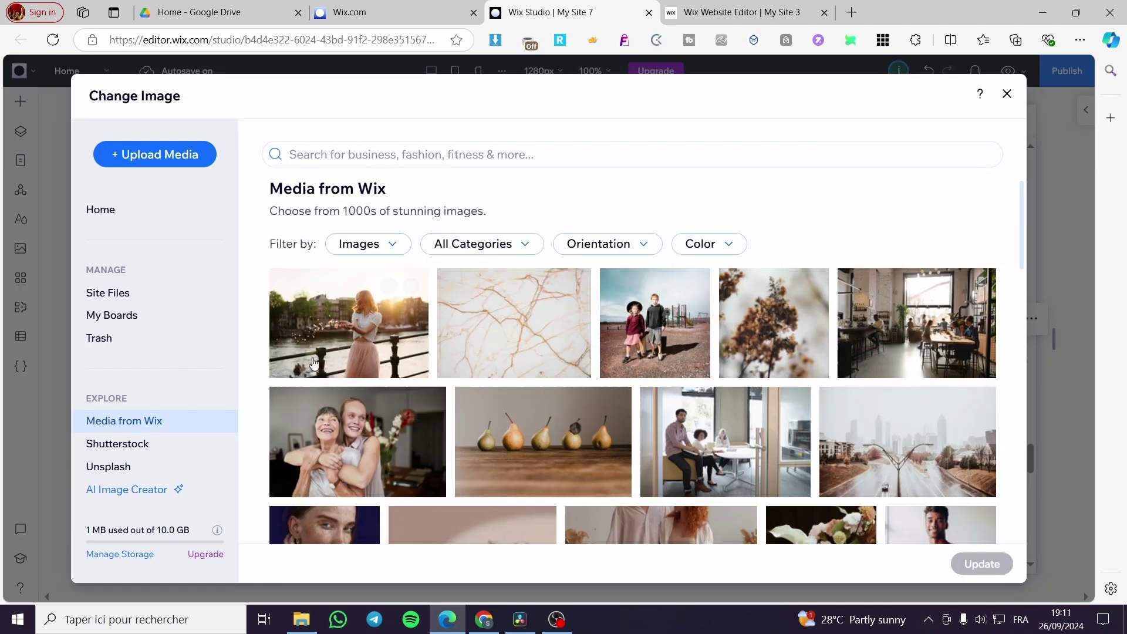
left_click(933, 341)
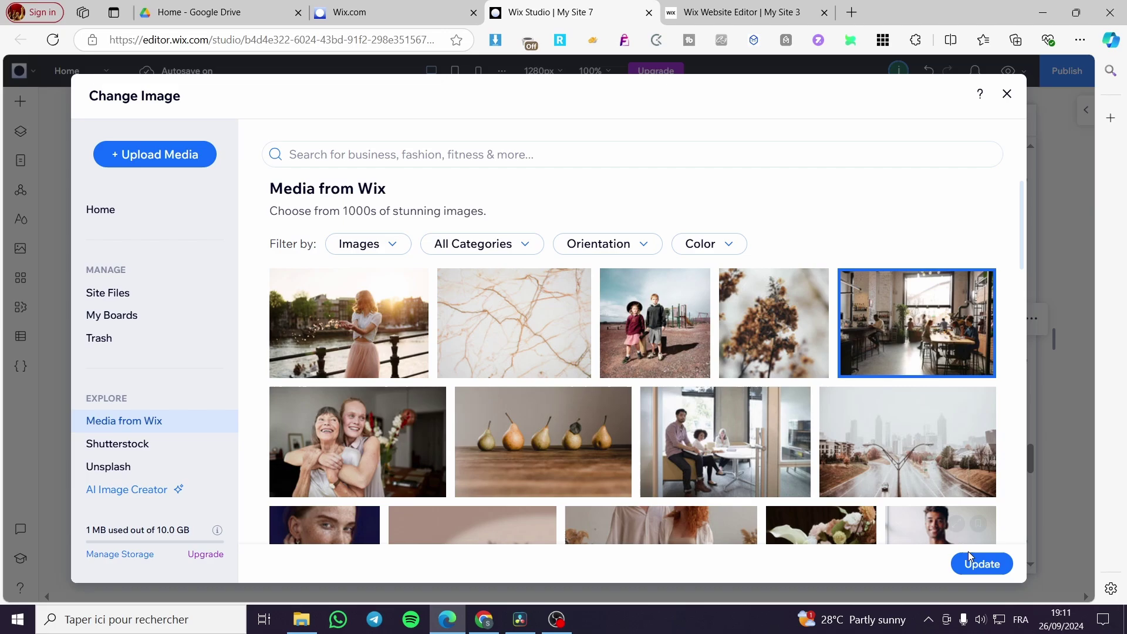
left_click(975, 565)
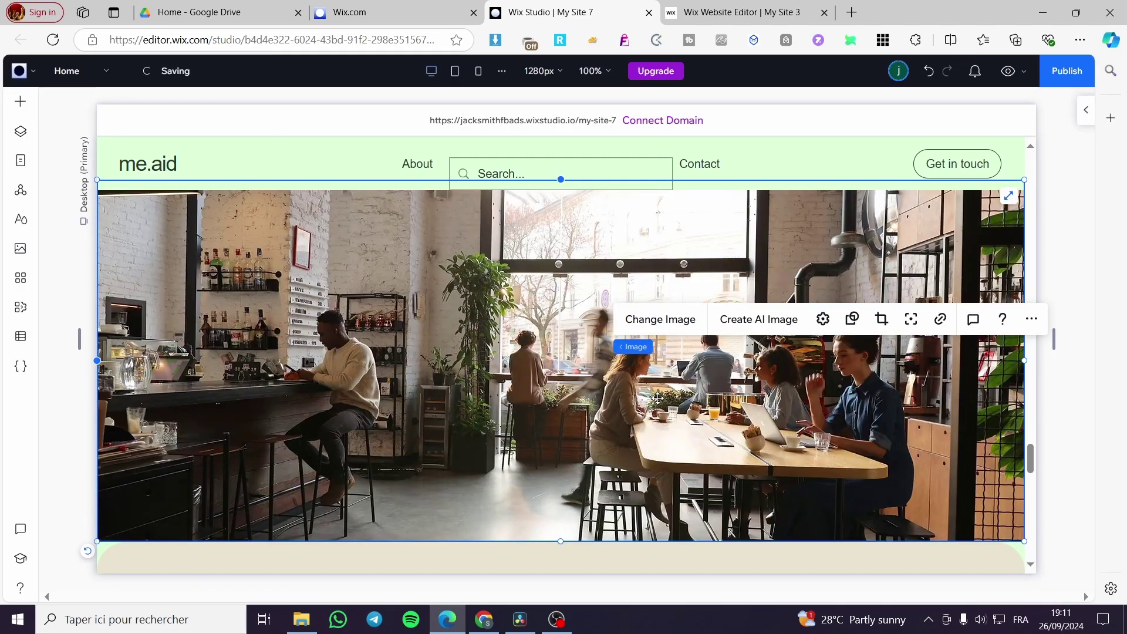
Deselect the cafe photo and scroll the page to review the result
left_click(1065, 258)
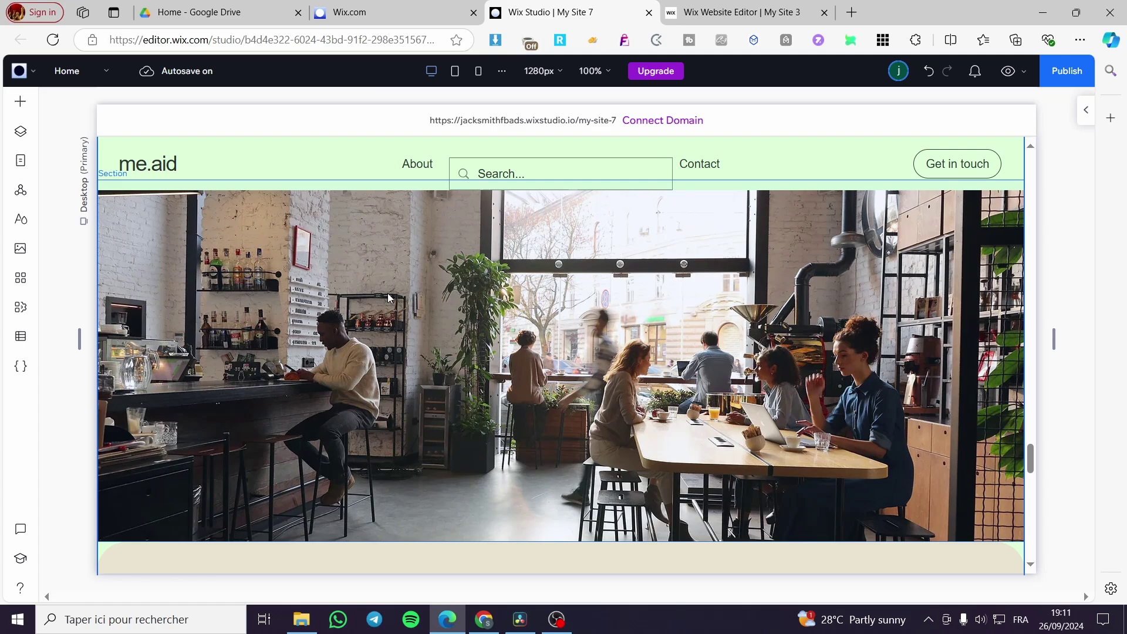
scroll(458, 383, "up", 3)
scroll(456, 378, "down", 3)
scroll(450, 364, "up", 1)
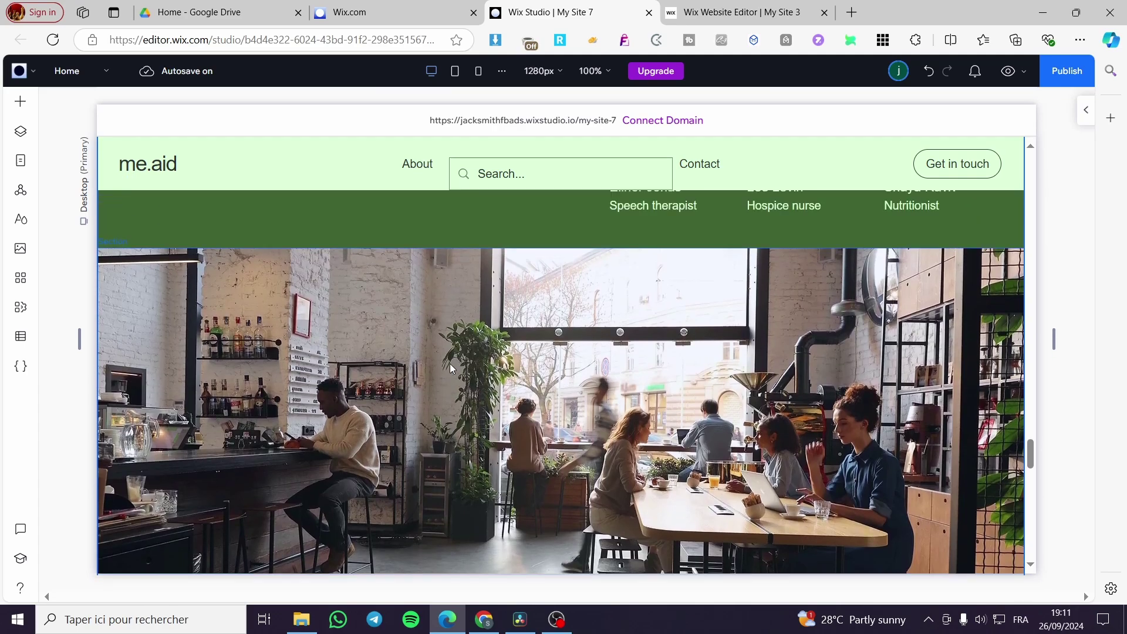
scroll(376, 364, "down", 1)
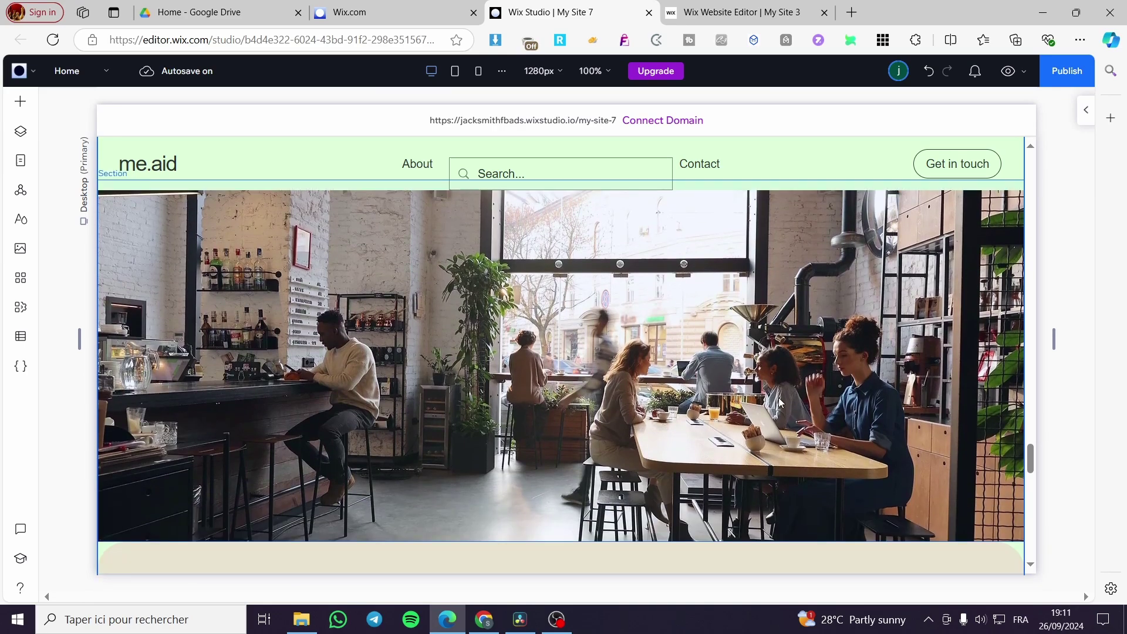
scroll(637, 372, "down", 1)
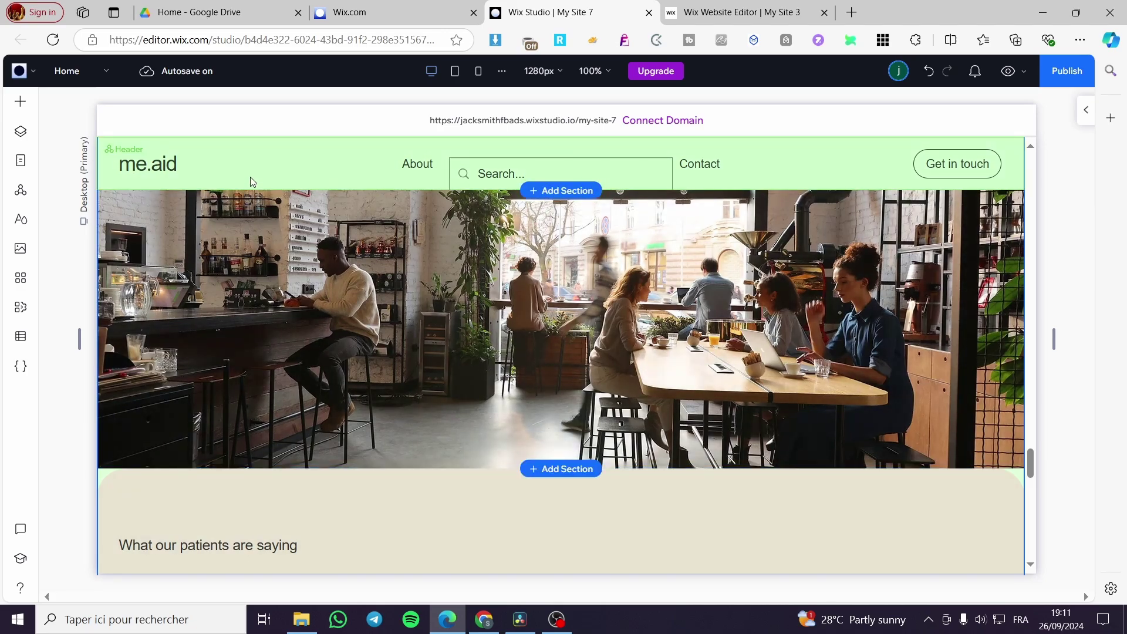
left_click(254, 178)
Select the cafe image section and open the Add Elements panel on Quick Add
left_click(250, 240)
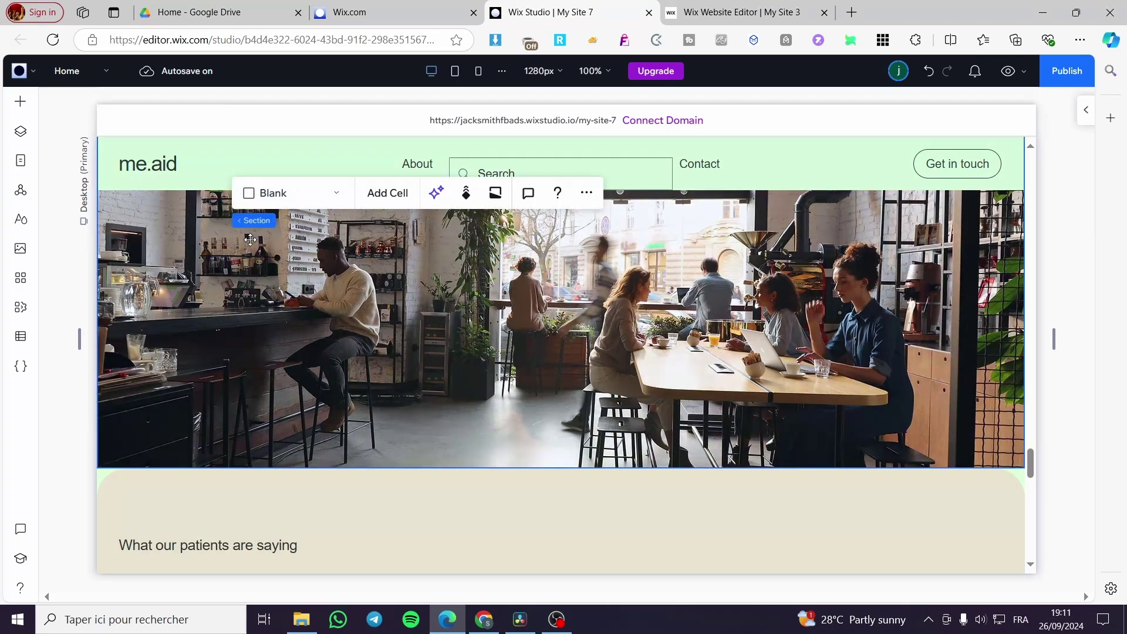
left_click(21, 103)
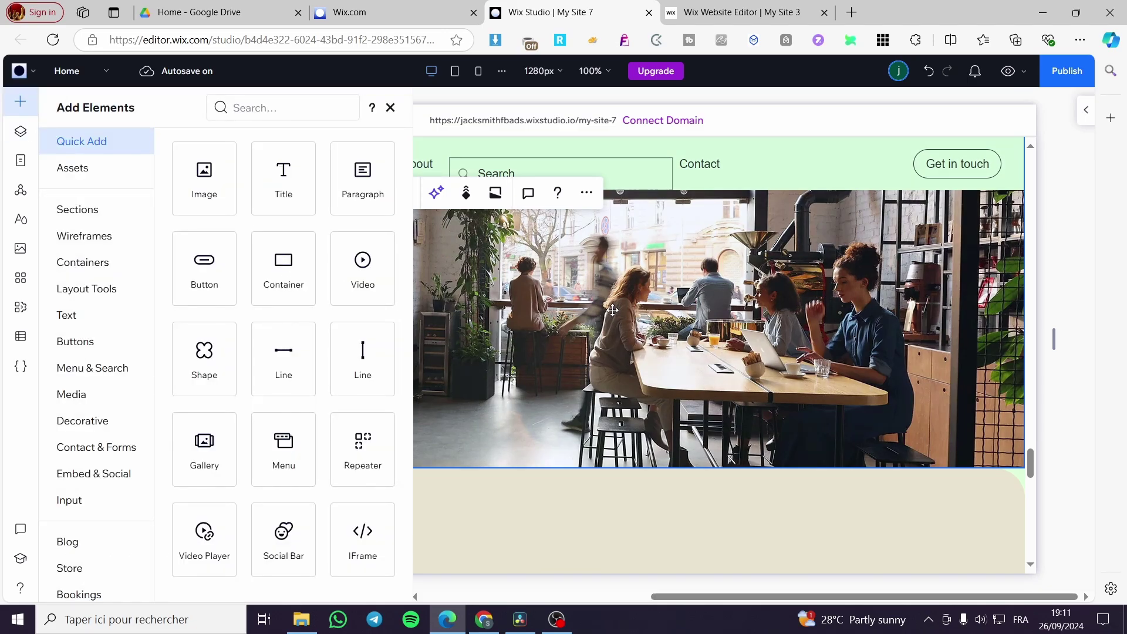
scroll(610, 310, "up", 1)
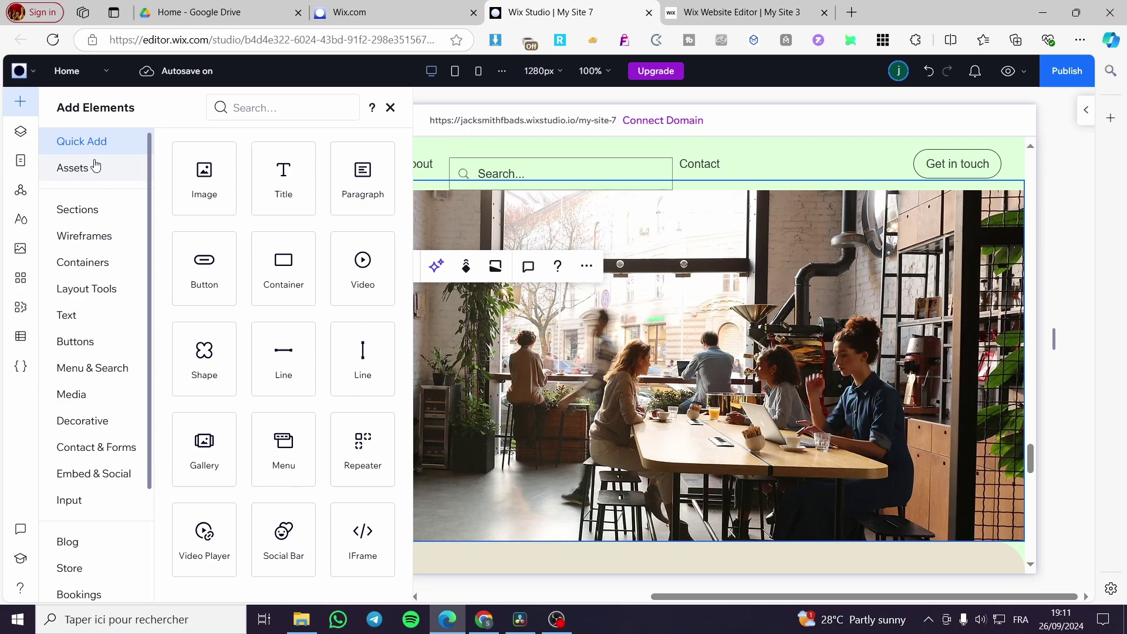
Add an 'Add a Title' heading and set its text colour to white
left_click(294, 176)
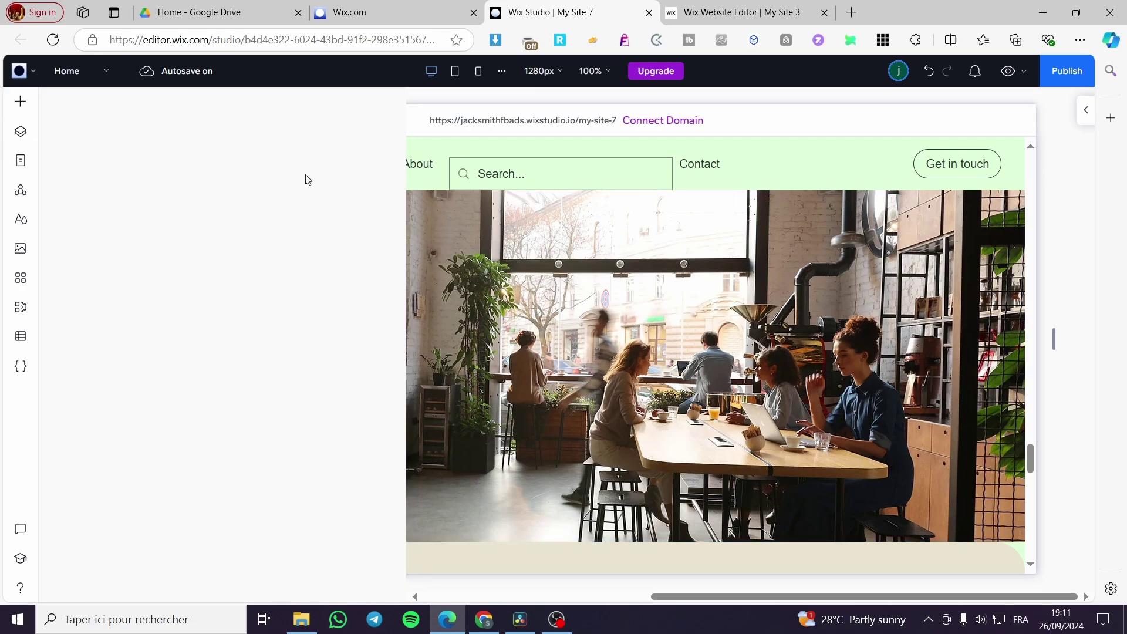
left_click(538, 351)
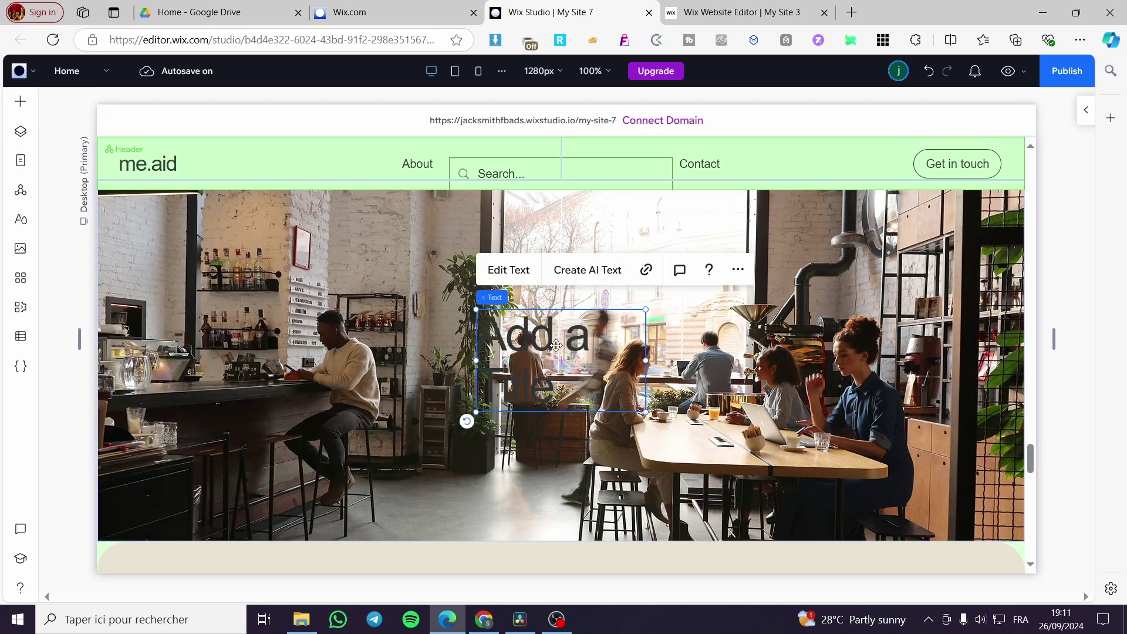
left_click(529, 274)
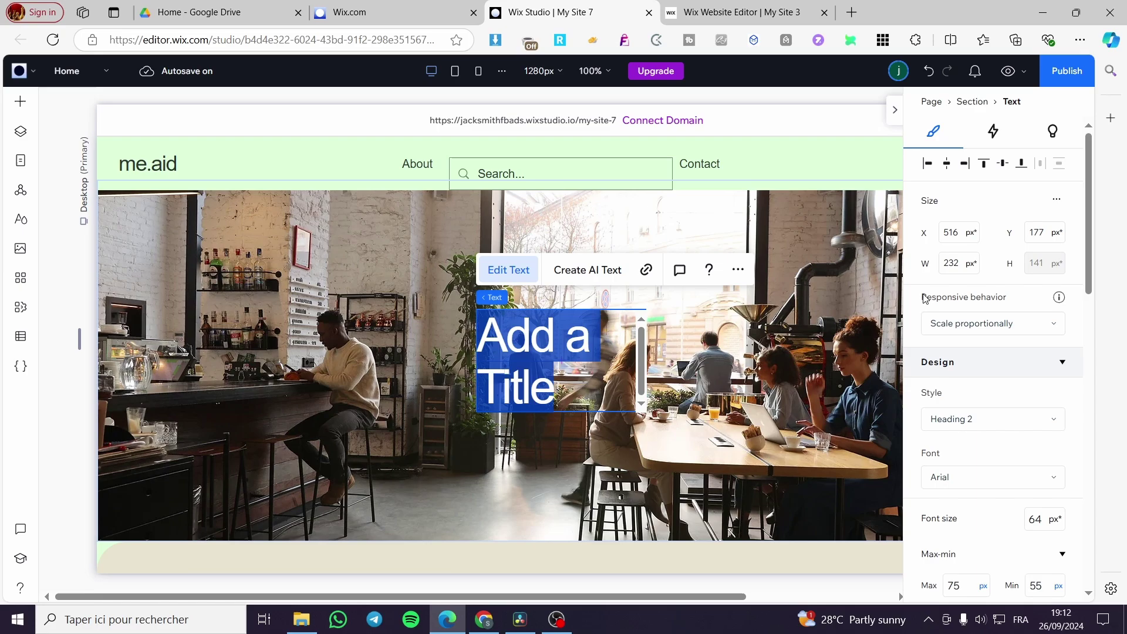
scroll(992, 446, "down", 5)
left_click(1056, 395)
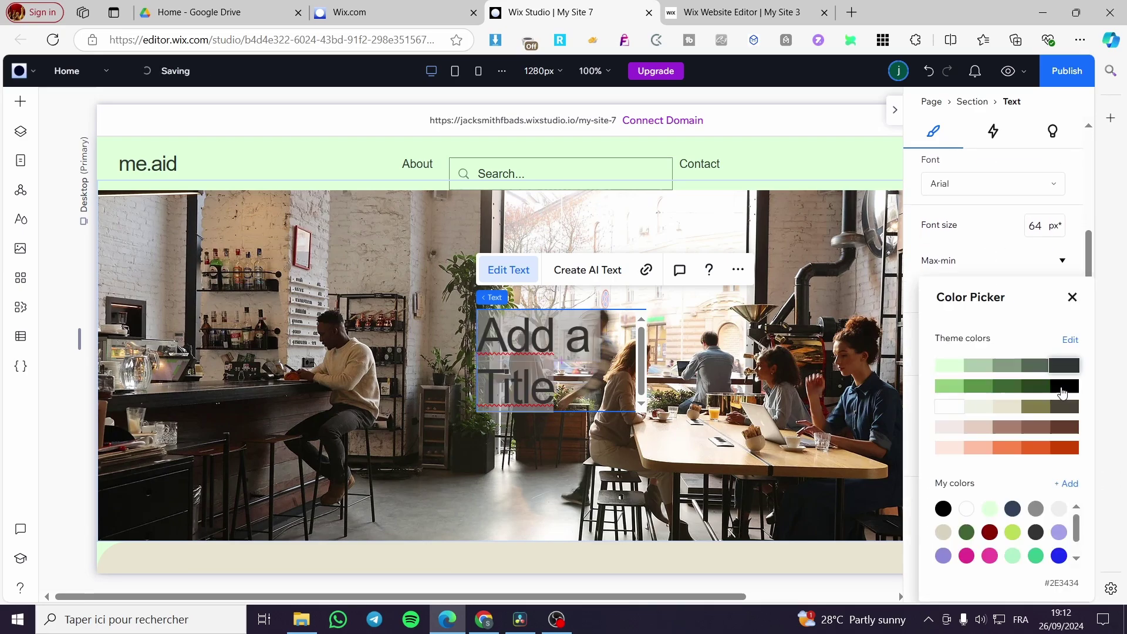
left_click(961, 411)
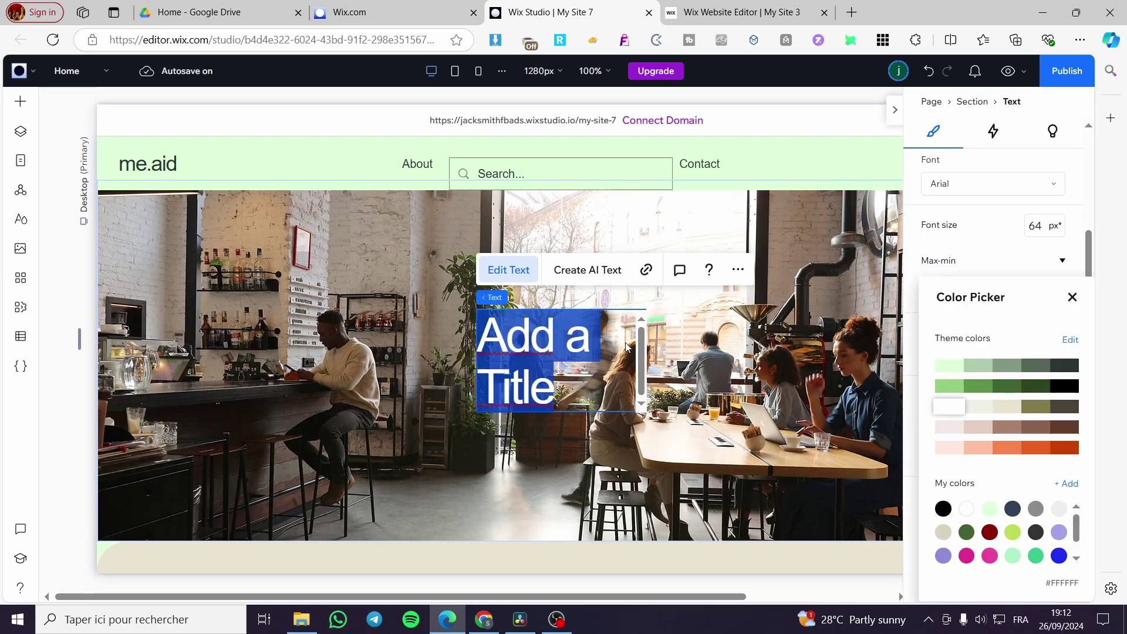
key("Escape")
Move the title to the cafe image's top-left corner and widen it onto one line
left_click(599, 351)
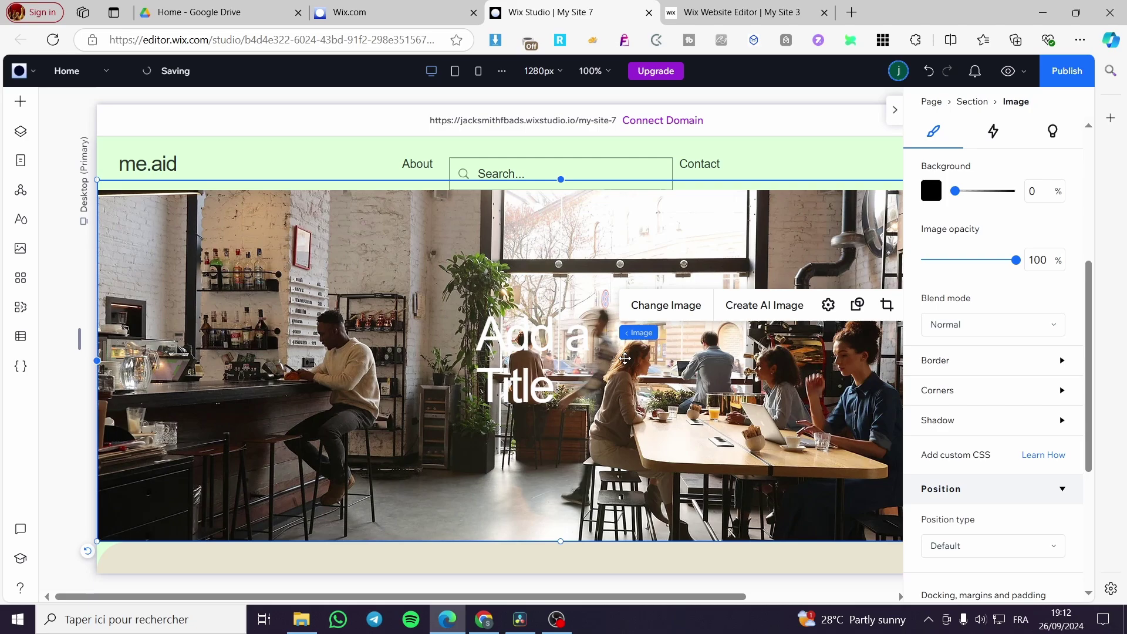
left_click(600, 361)
left_click_drag(601, 362, 254, 293)
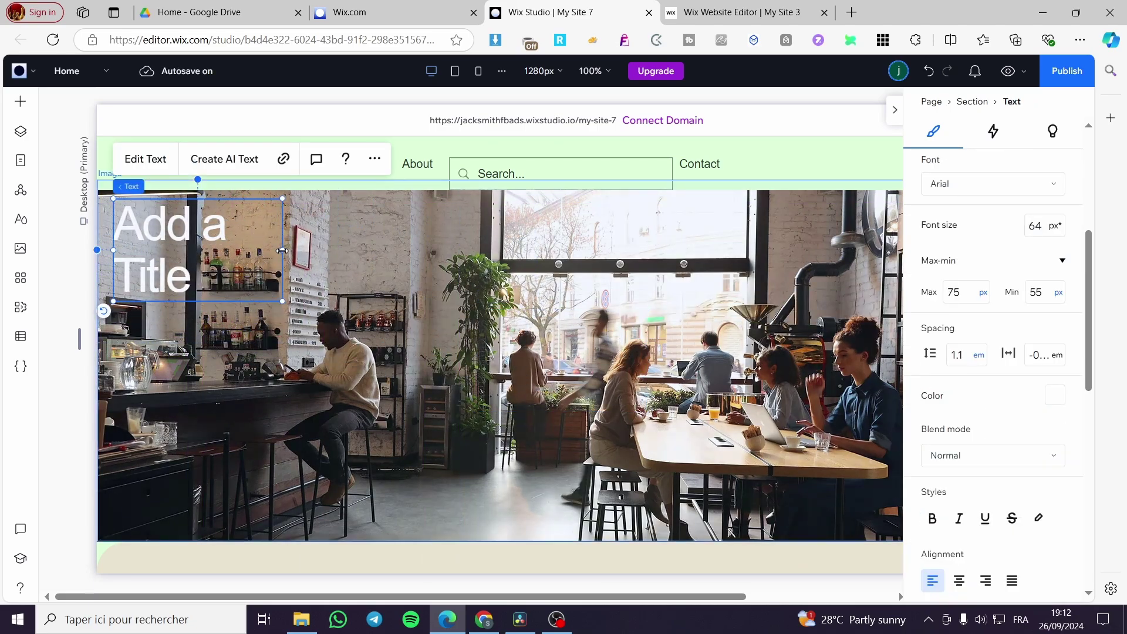
left_click_drag(283, 251, 413, 261)
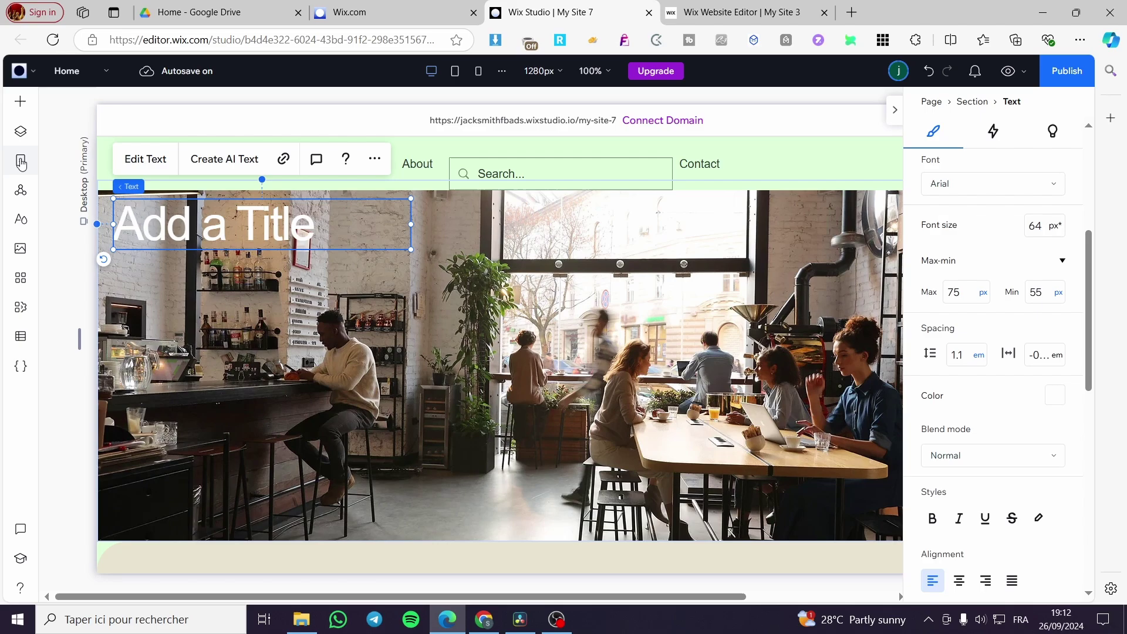
Place a paragraph onto the cafe image and set its text colour to white
left_click(20, 102)
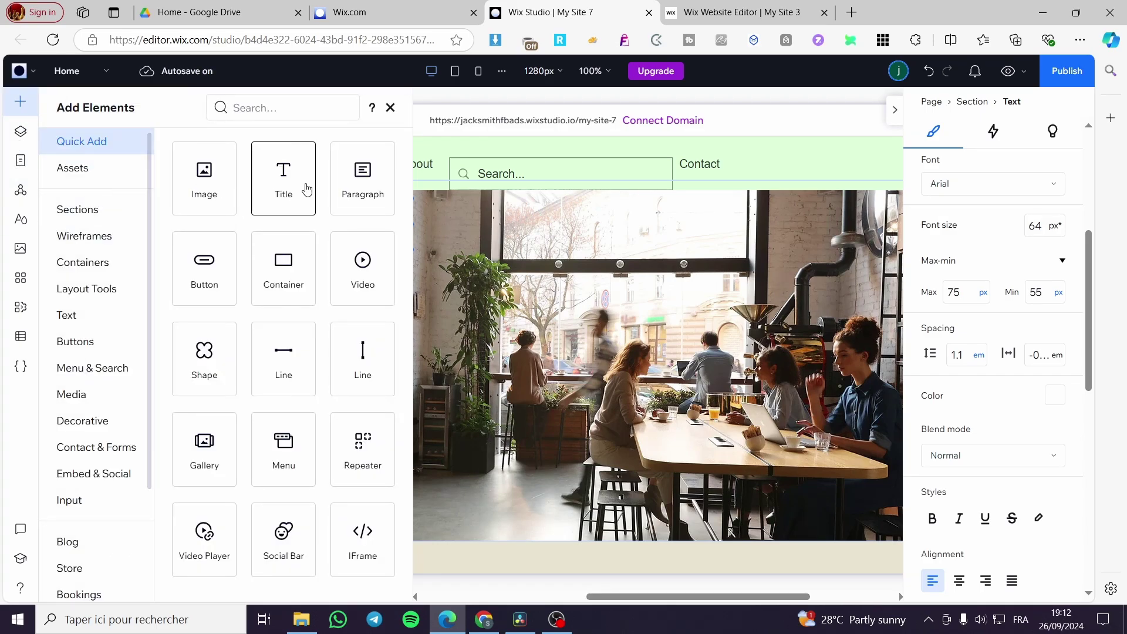
left_click_drag(363, 176, 624, 441)
left_click(1055, 341)
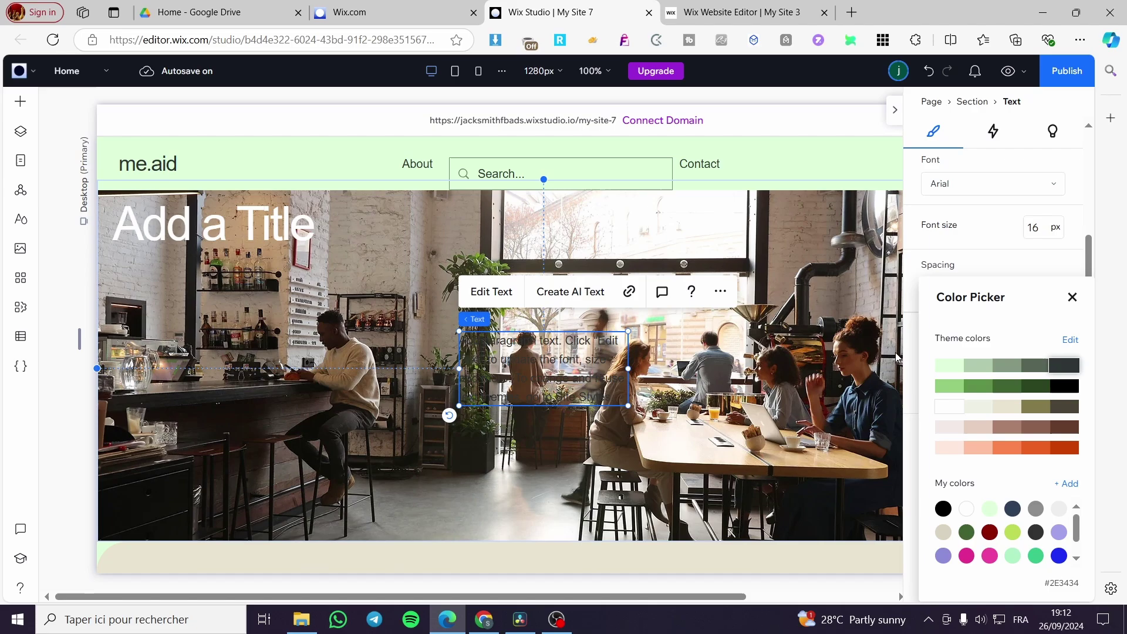
left_click(956, 391)
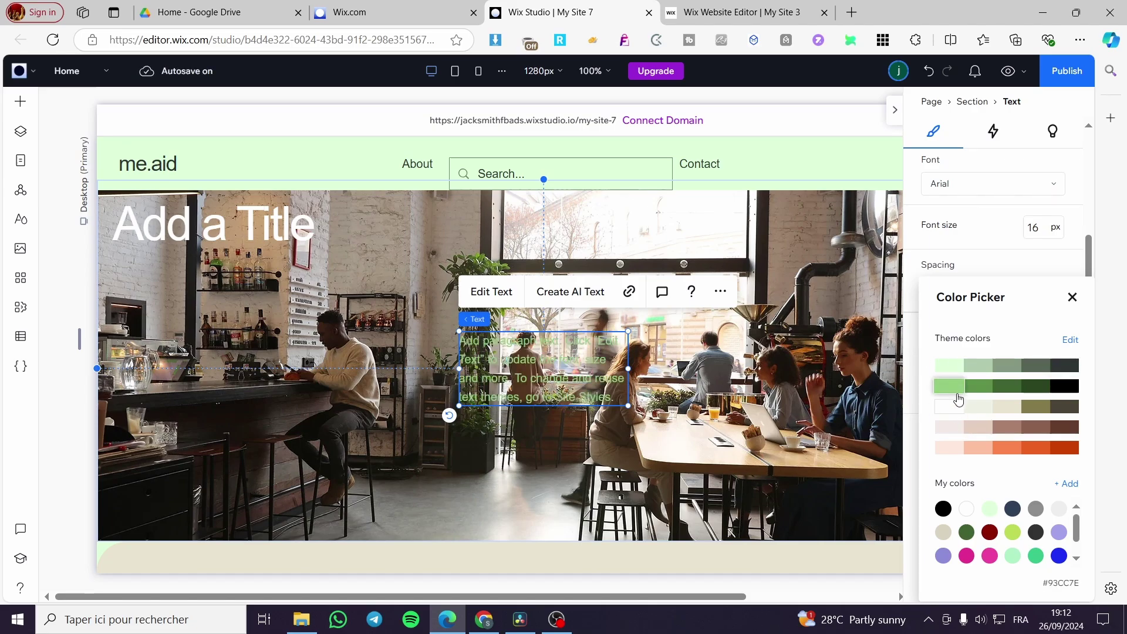
left_click(956, 410)
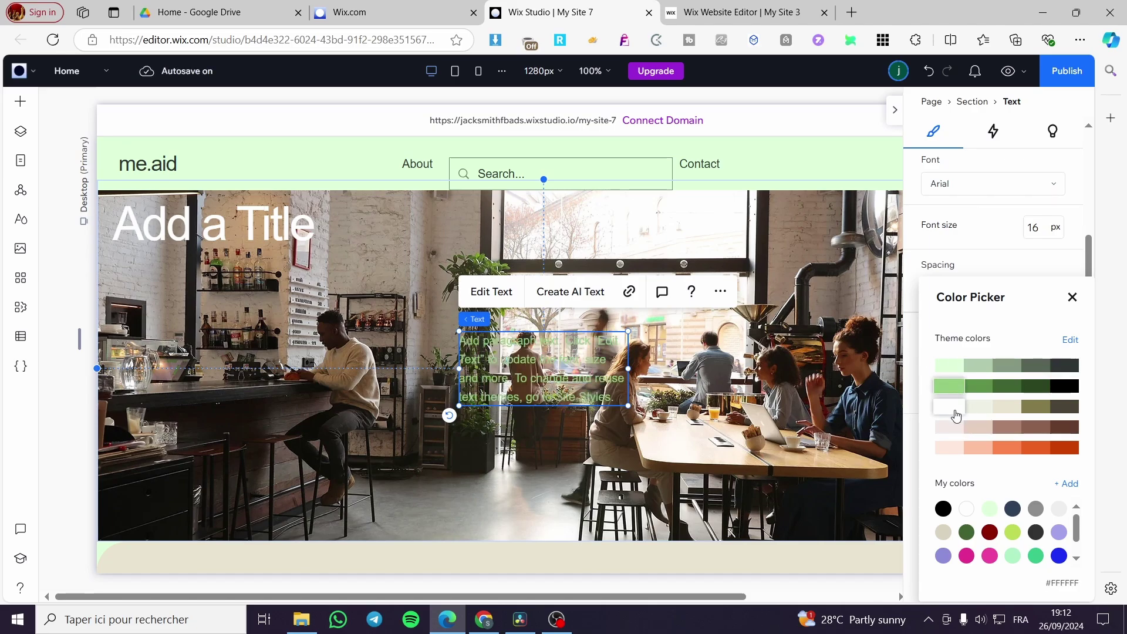
left_click(627, 376)
Drag the paragraph lower on the cafe image, below the title
scroll(988, 388, "down", 4)
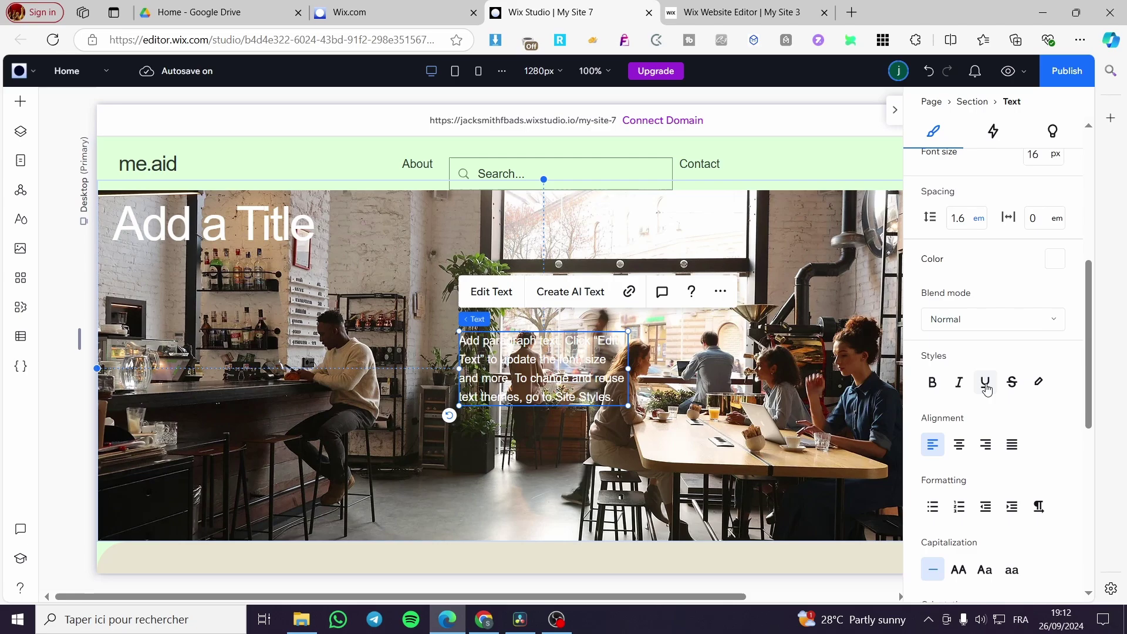
scroll(988, 388, "up", 1)
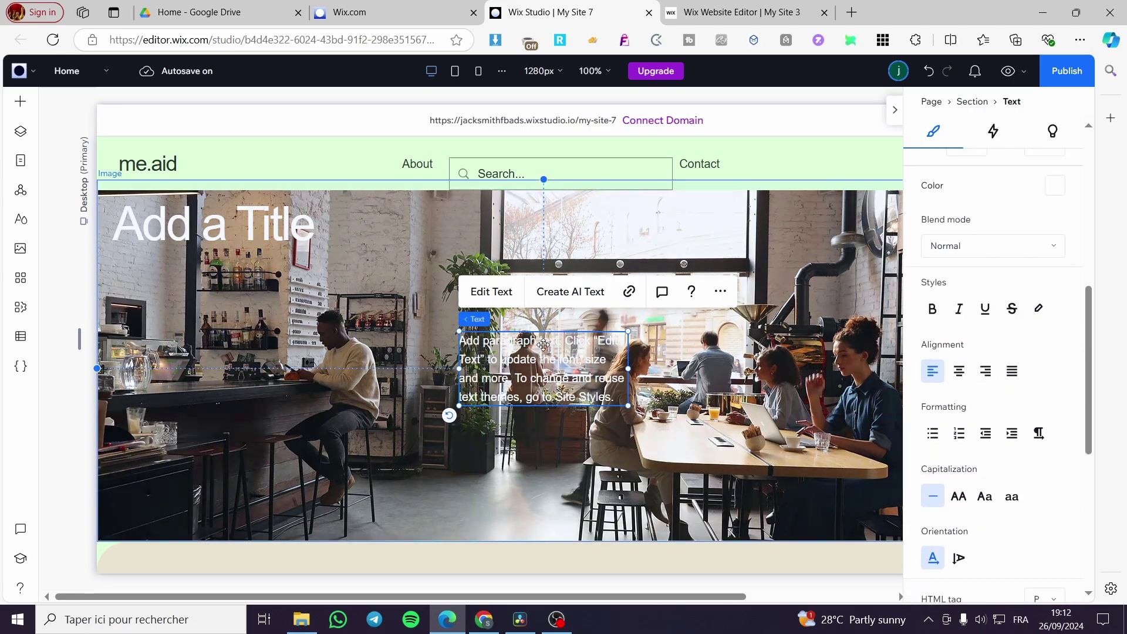
left_click_drag(546, 367, 453, 489)
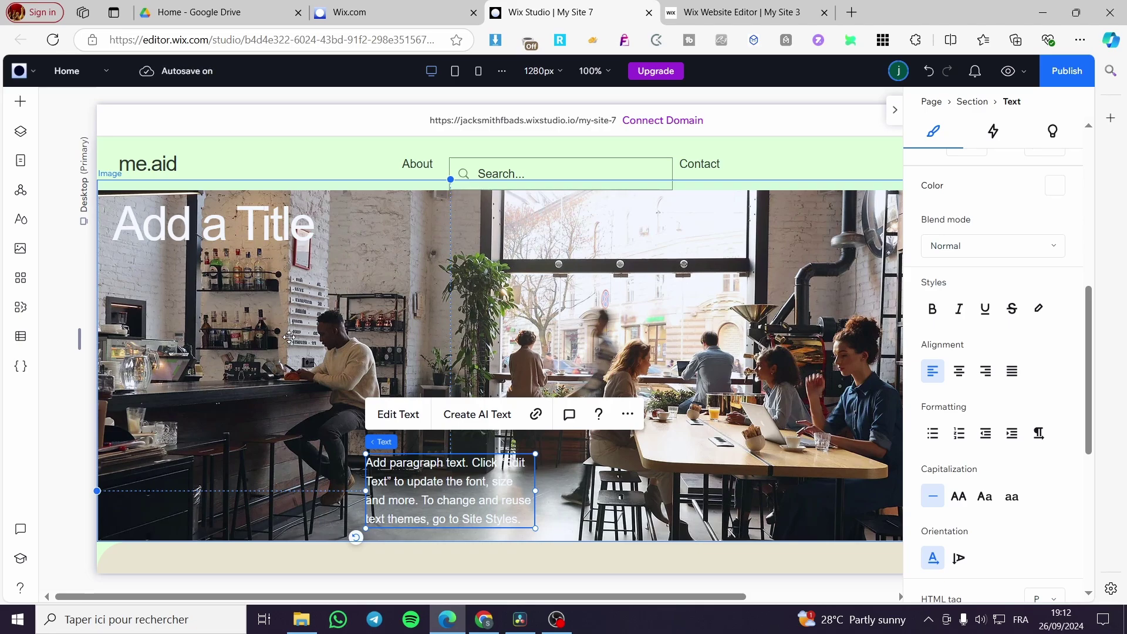
left_click(288, 305)
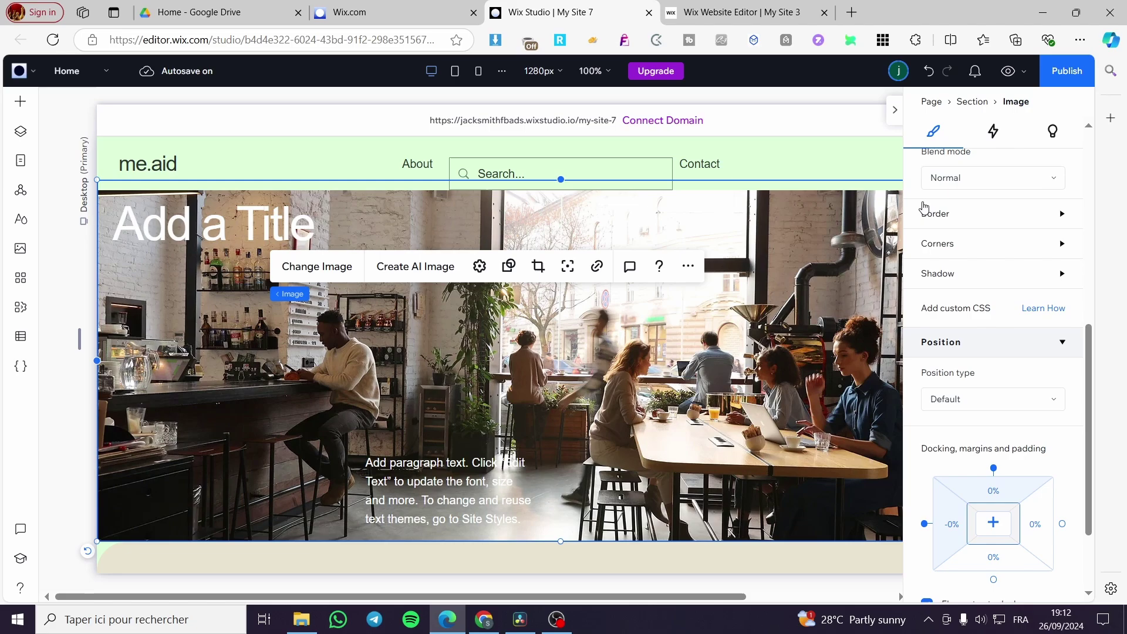
Restore the accidentally deleted cafe image, then add a new section below holding an image
left_click(895, 110)
key("Delete")
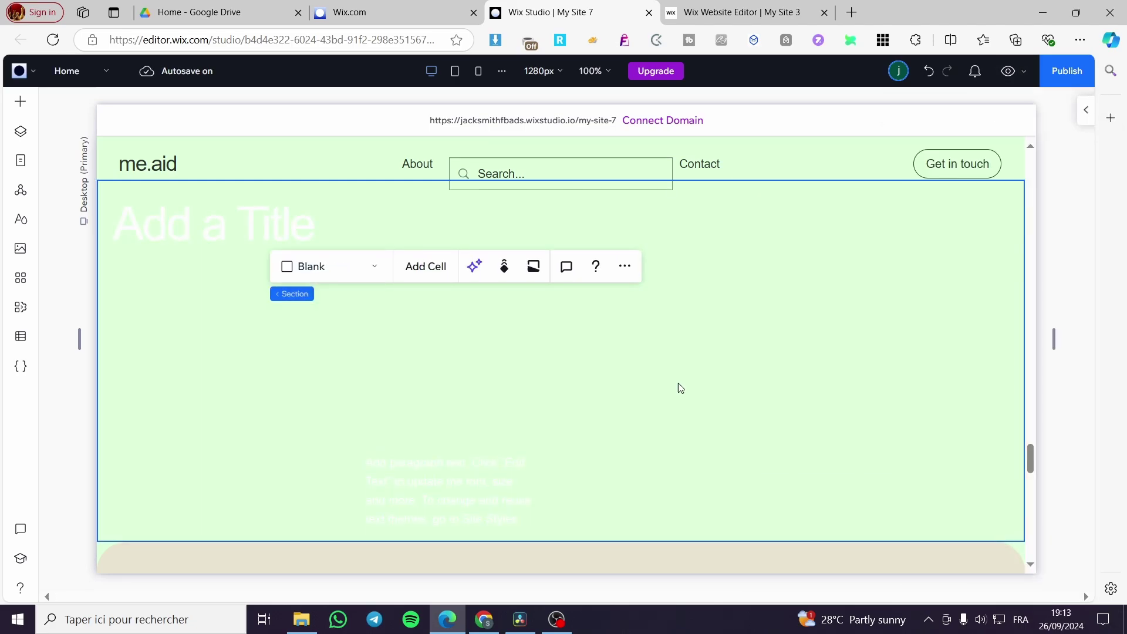
key("ctrl+z")
scroll(504, 351, "down", 5)
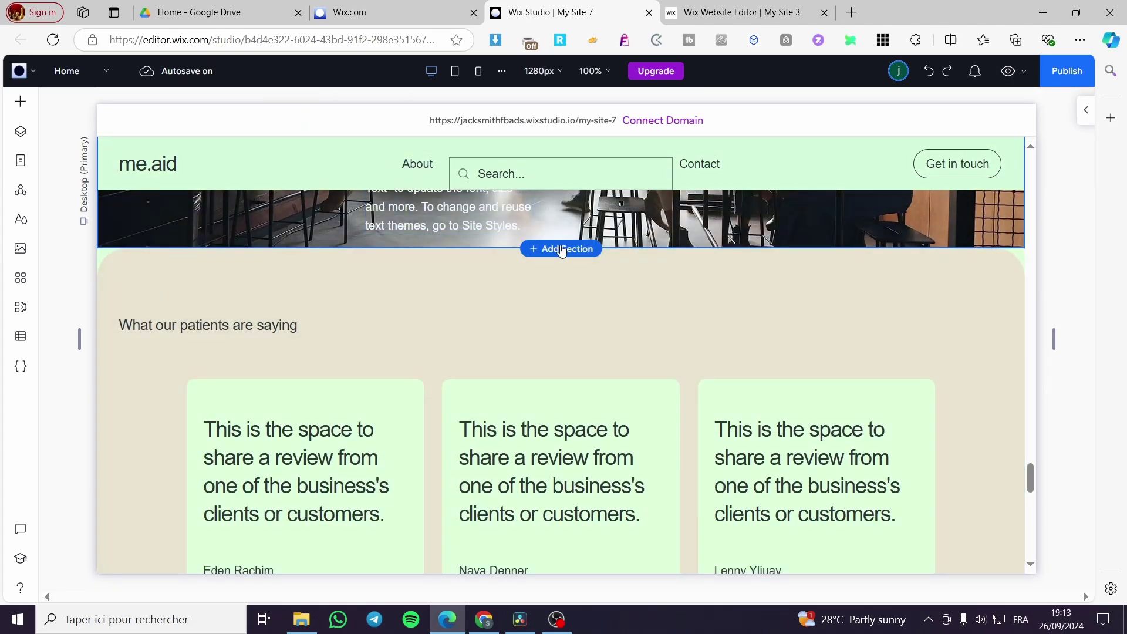
left_click(564, 249)
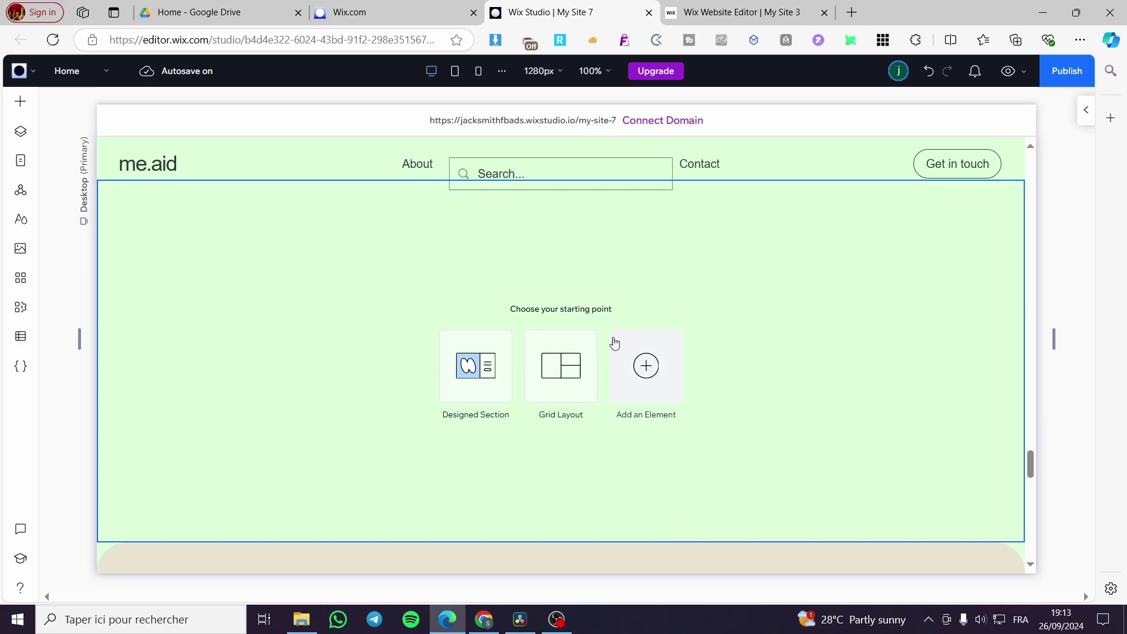
left_click(619, 361)
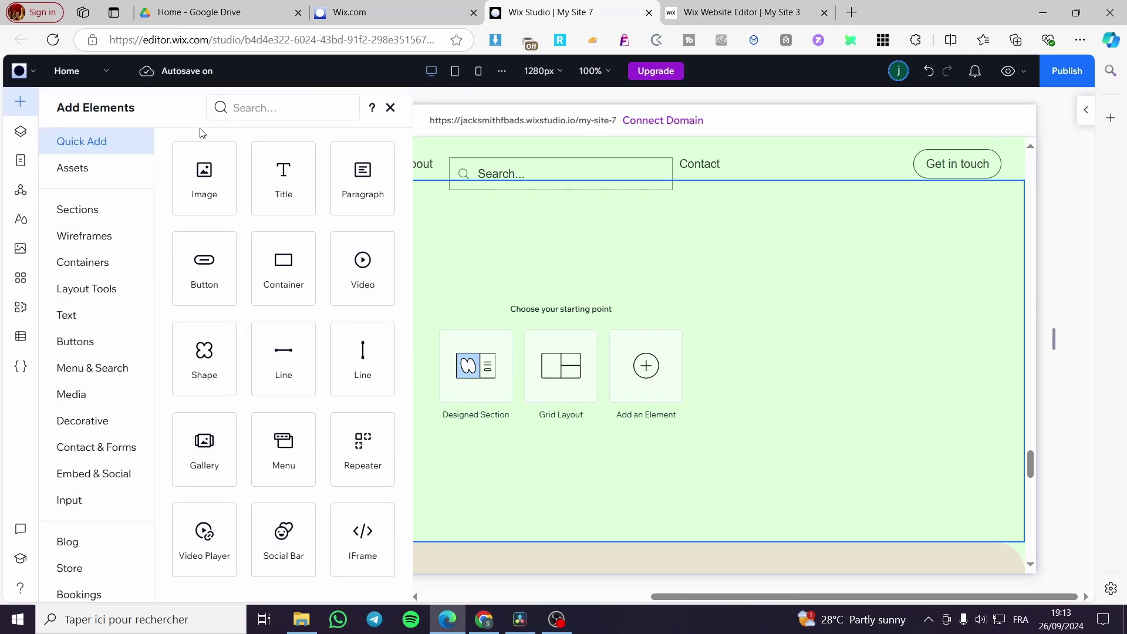
left_click(206, 173)
Stretch the desert image across the new section's full width and height
left_click_drag(503, 337, 148, 227)
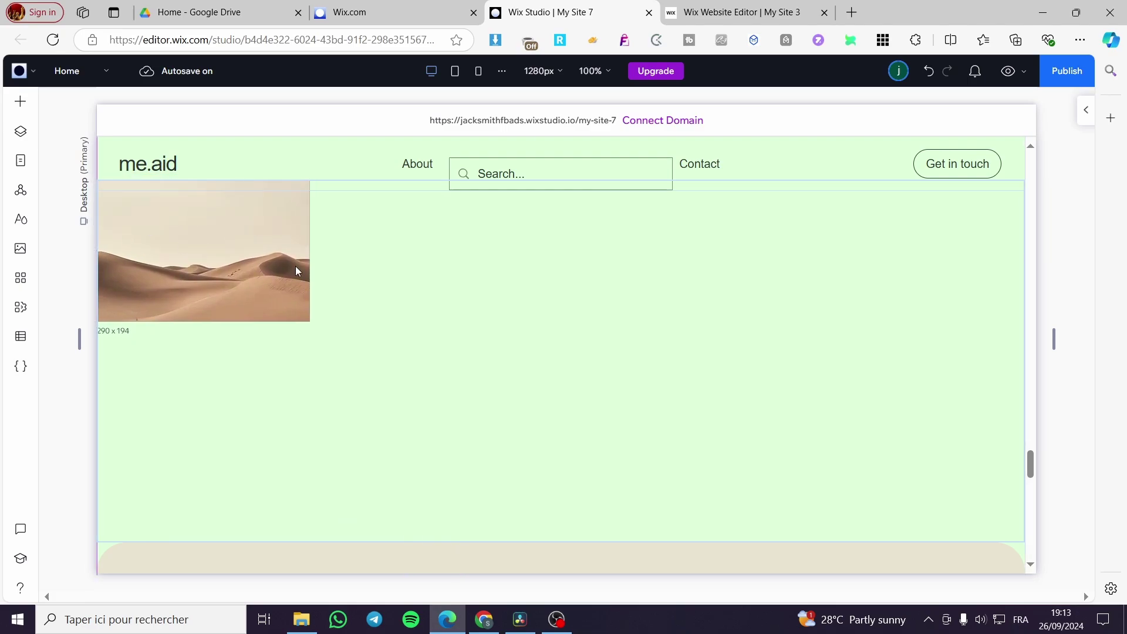
left_click_drag(309, 251, 1017, 296)
left_click_drag(569, 321, 580, 539)
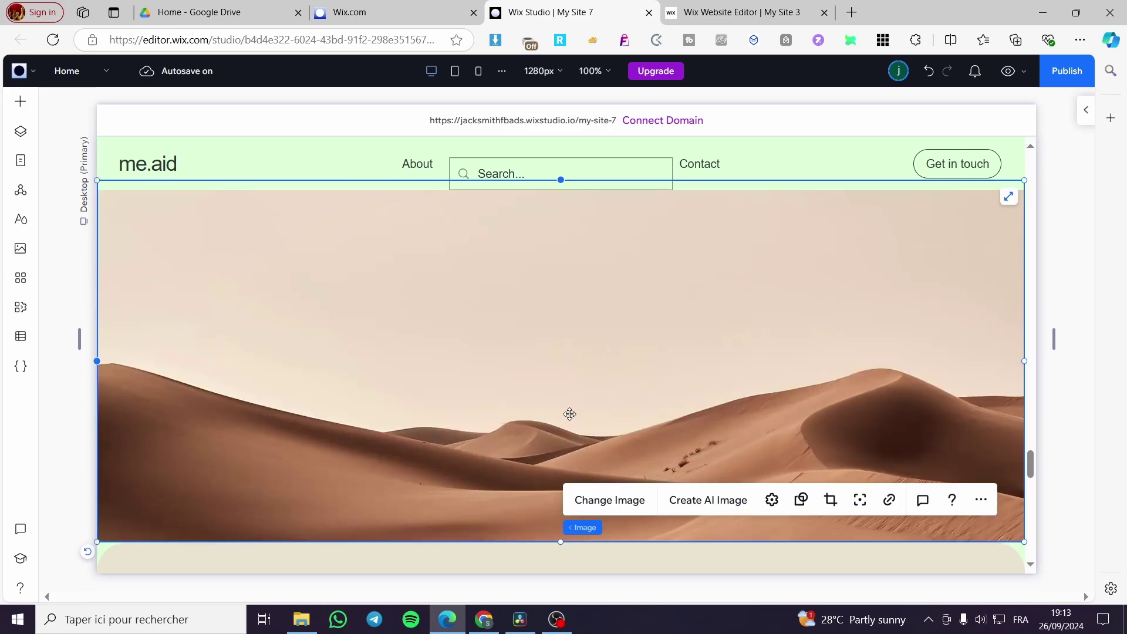
Cancel the crop, then swap the lower desert image for the brick-walled Cafe Interior photo
scroll(572, 434, "up", 5)
scroll(573, 434, "down", 1)
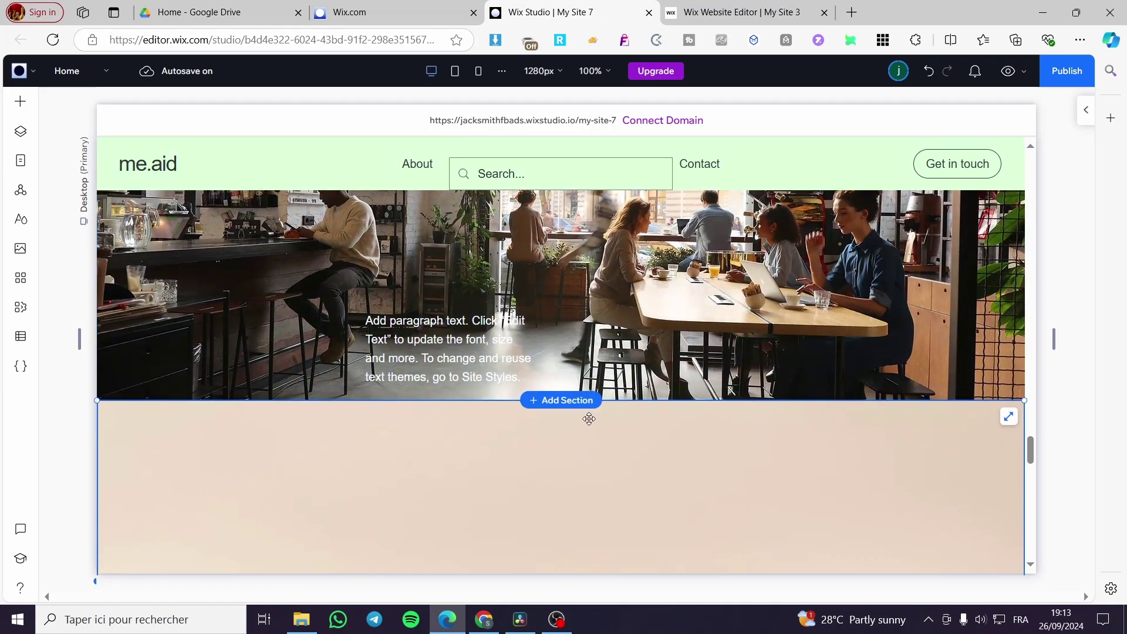
double_click(615, 437)
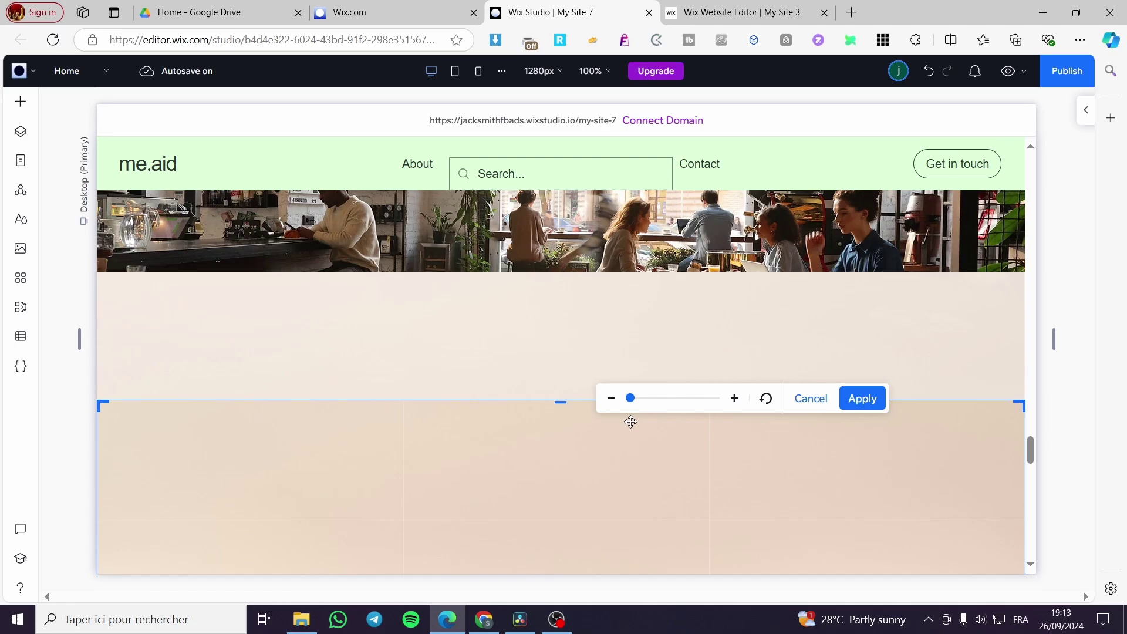
left_click(816, 409)
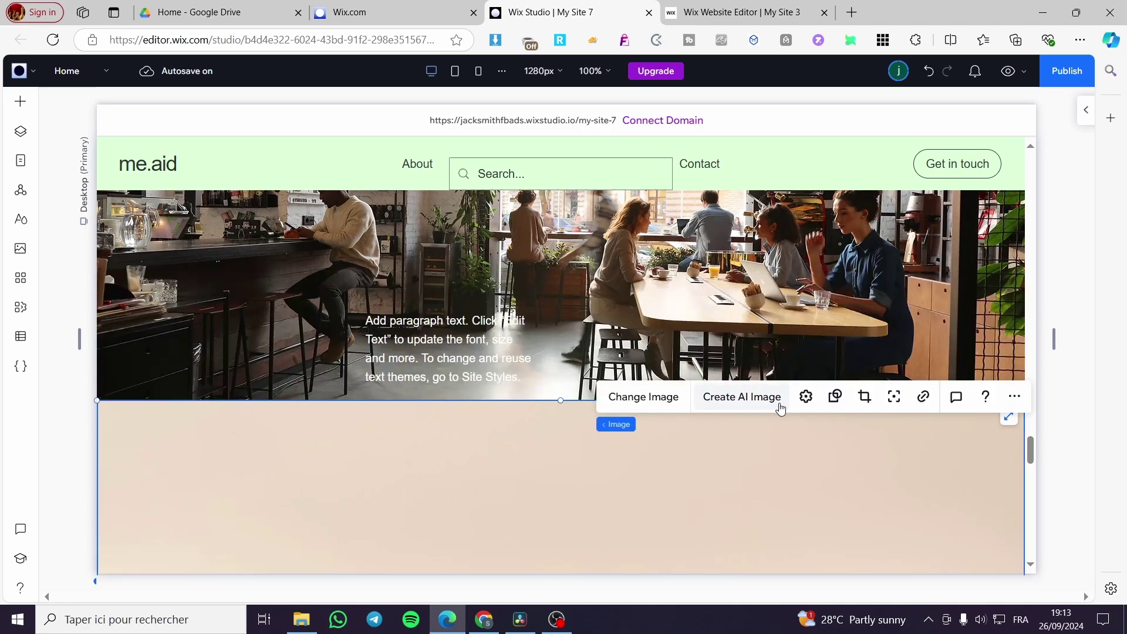
scroll(609, 428, "down", 3)
scroll(648, 382, "up", 3)
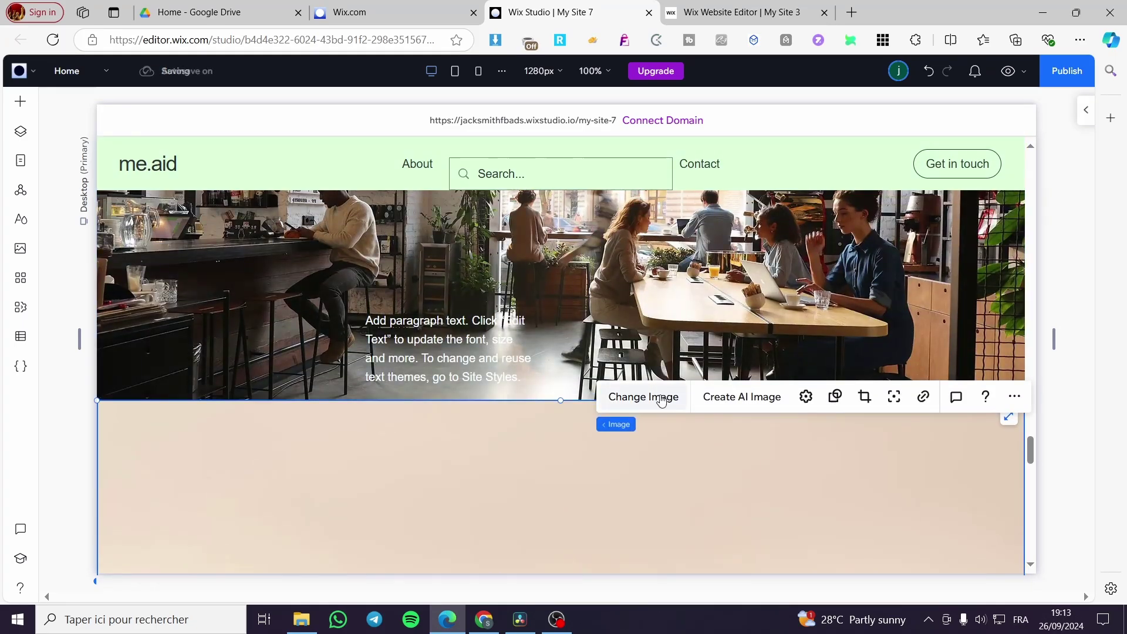
left_click(644, 397)
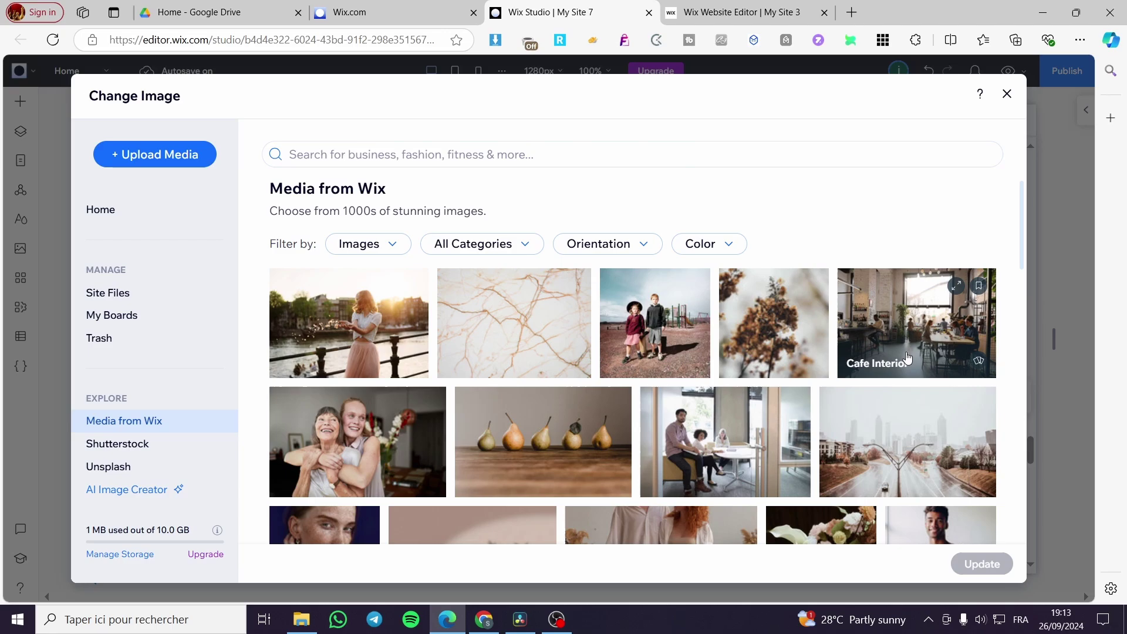
left_click(908, 358)
left_click(979, 563)
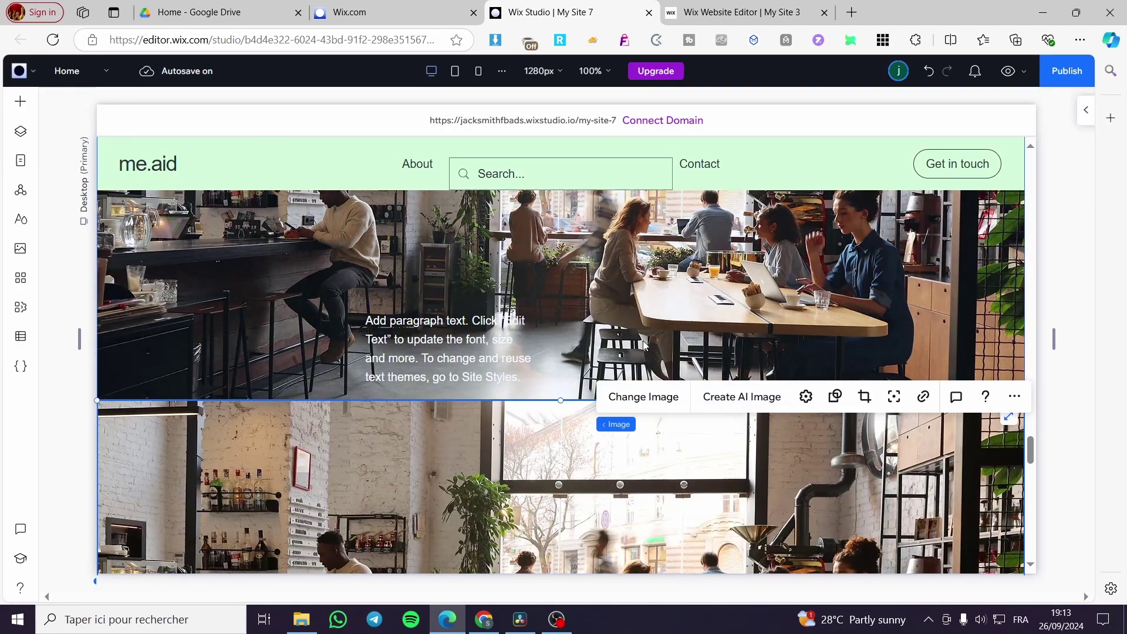
scroll(644, 345, "down", 3)
scroll(134, 361, "up", 4)
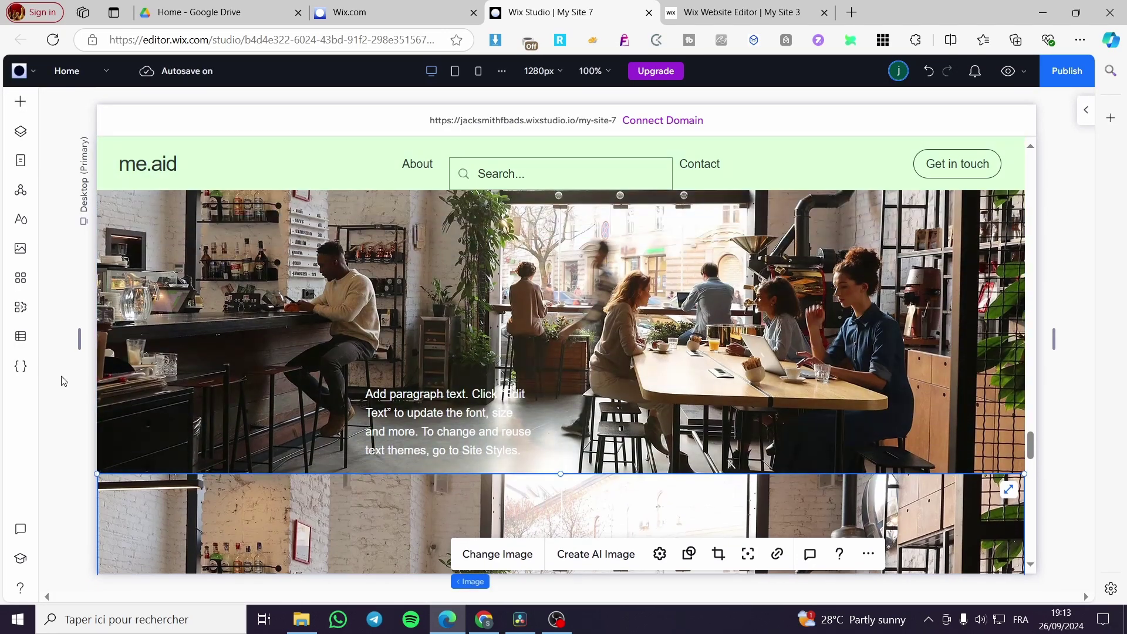
scroll(664, 400, "down", 3)
scroll(436, 371, "up", 3)
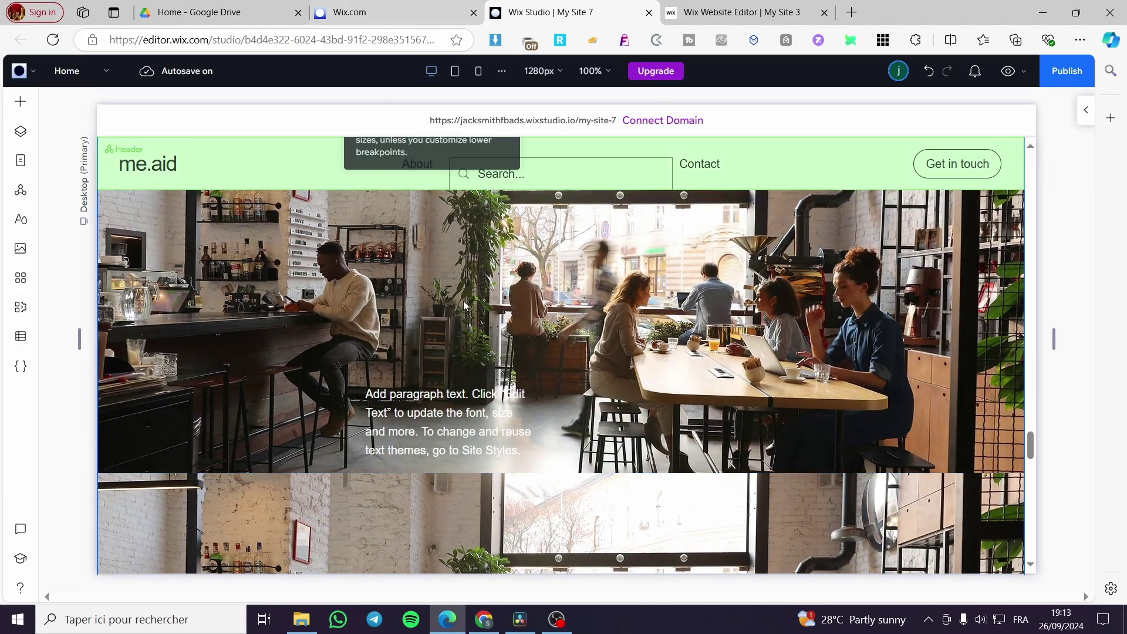
scroll(546, 235, "up", 1)
left_click(546, 228)
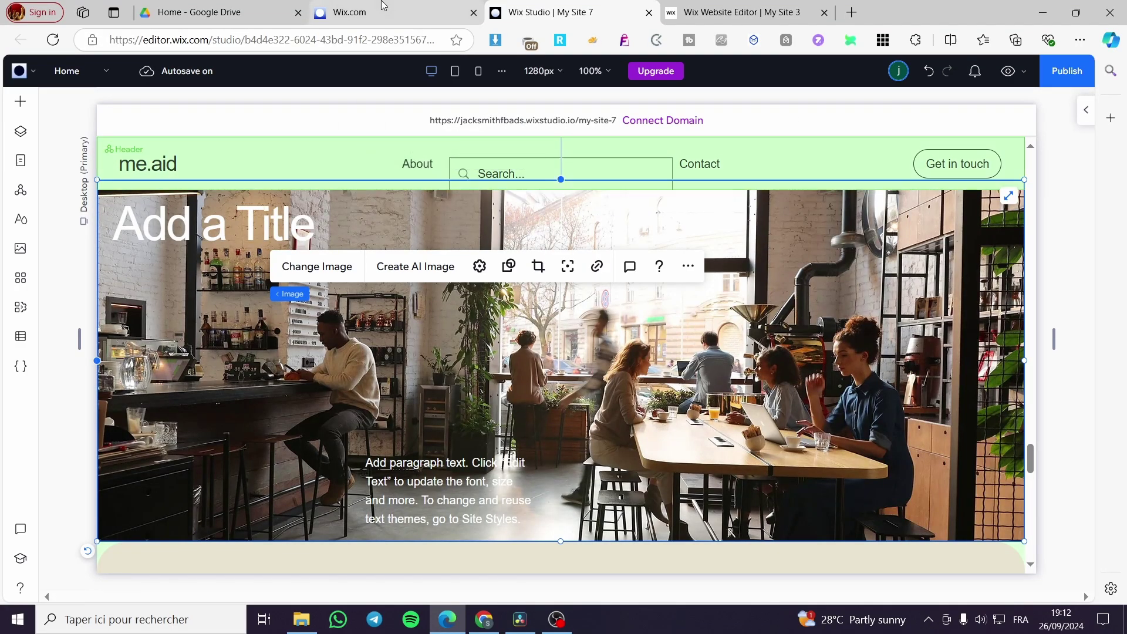
mouse_move(383, 6)
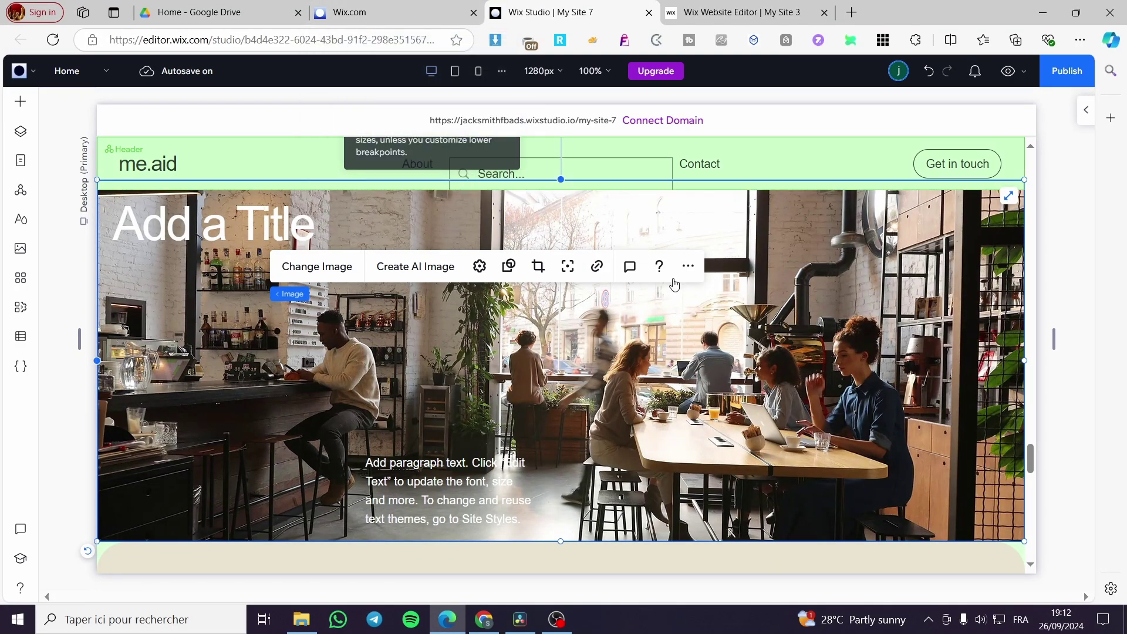